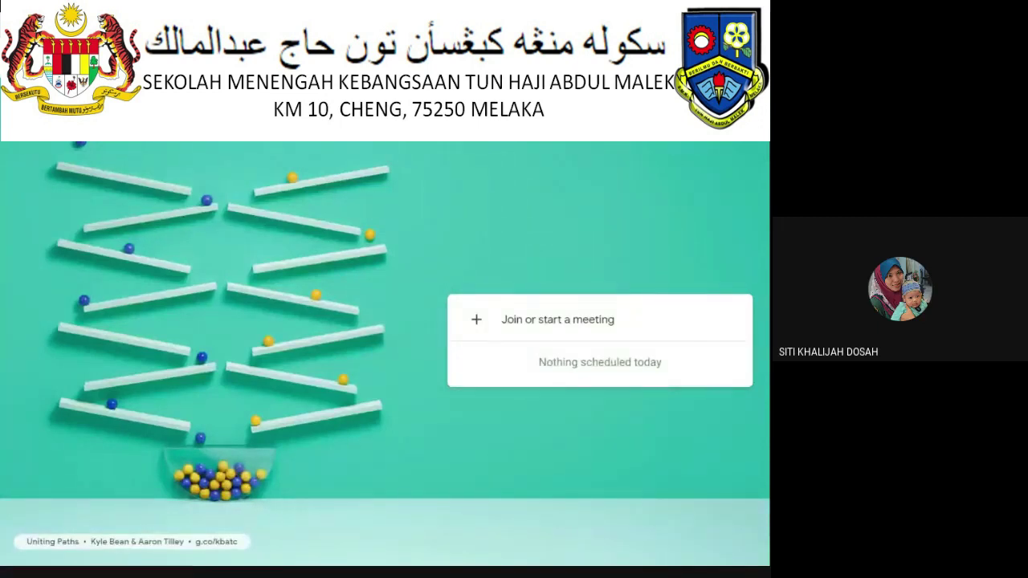
- Start a new meeting with the nickname DEMO
{"action": "left_click", "coordinate": [587, 319]}
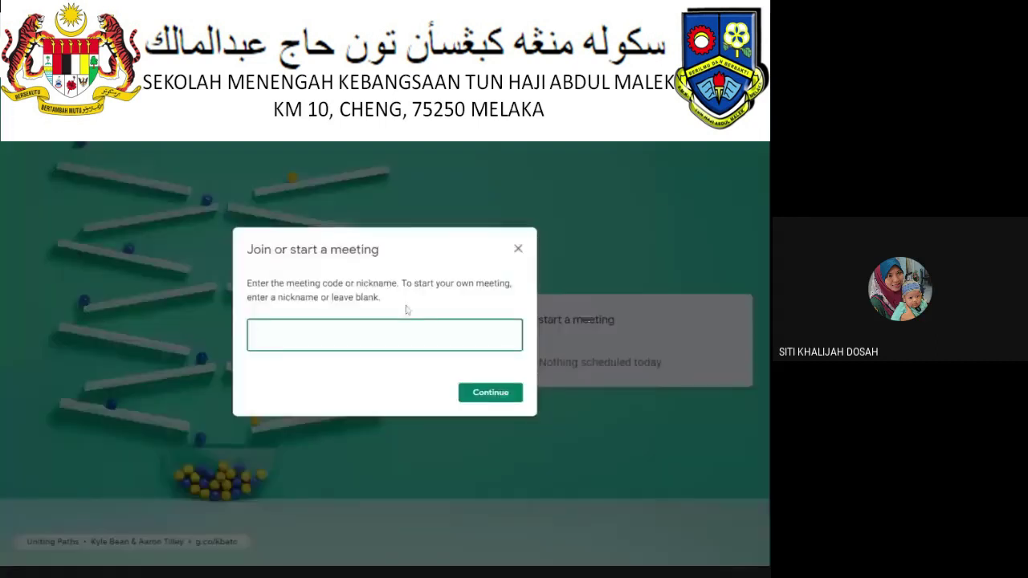
{"action": "type", "text": "DEMO"}
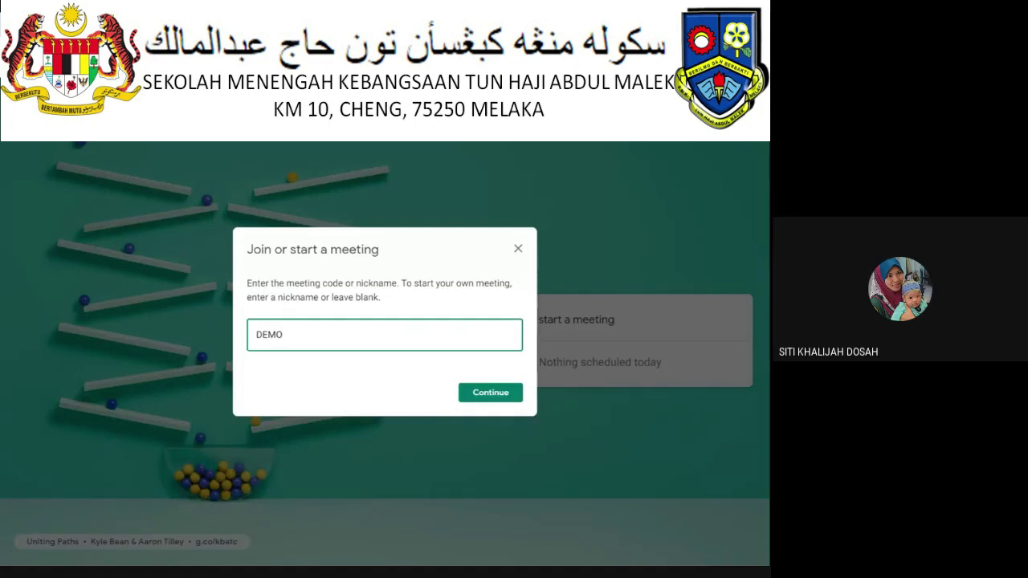
{"action": "left_click", "coordinate": [490, 393]}
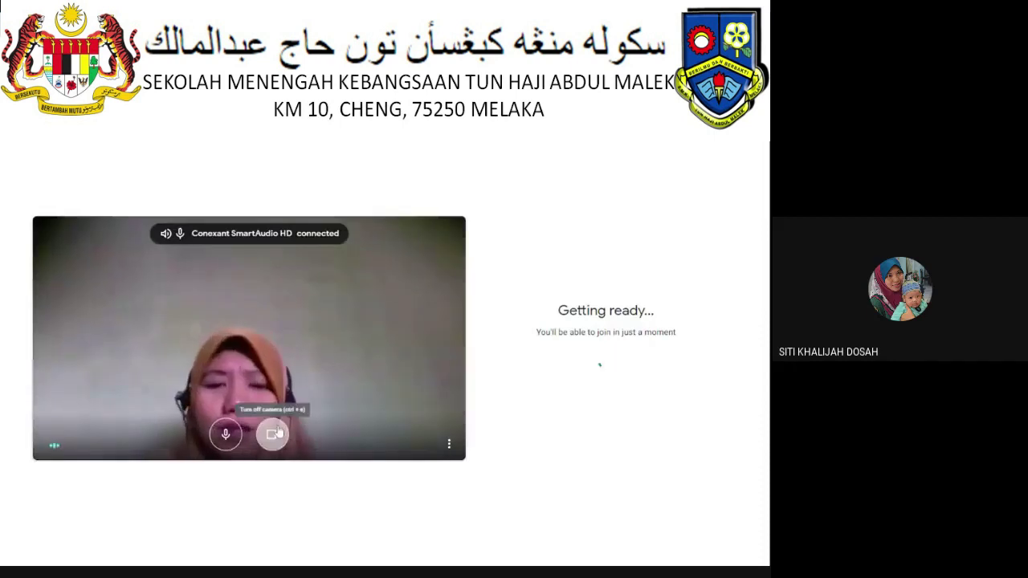
- Turn off the microphone and camera, and join the demo meeting
{"action": "left_click", "coordinate": [226, 435]}
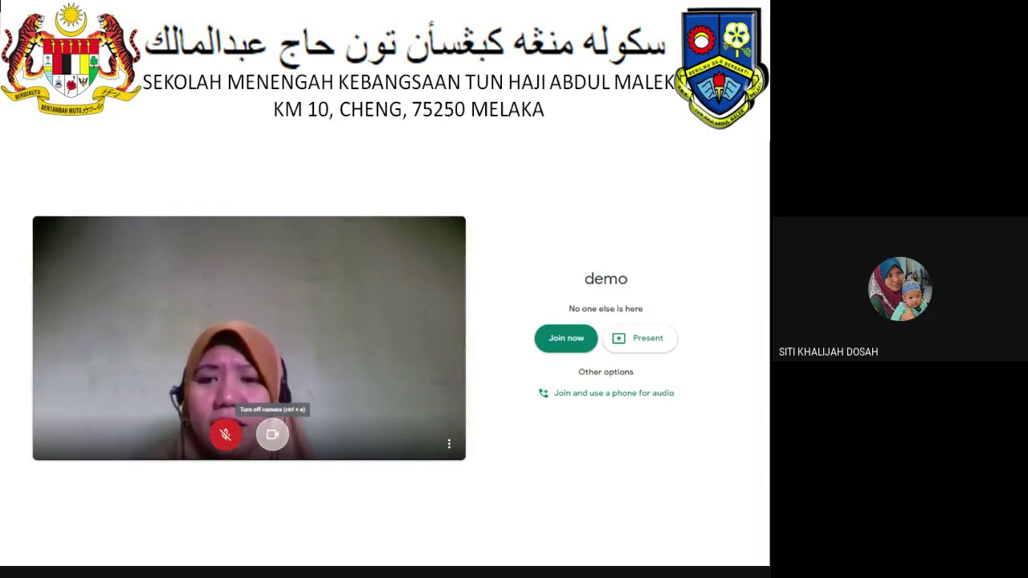
{"action": "left_click", "coordinate": [273, 434]}
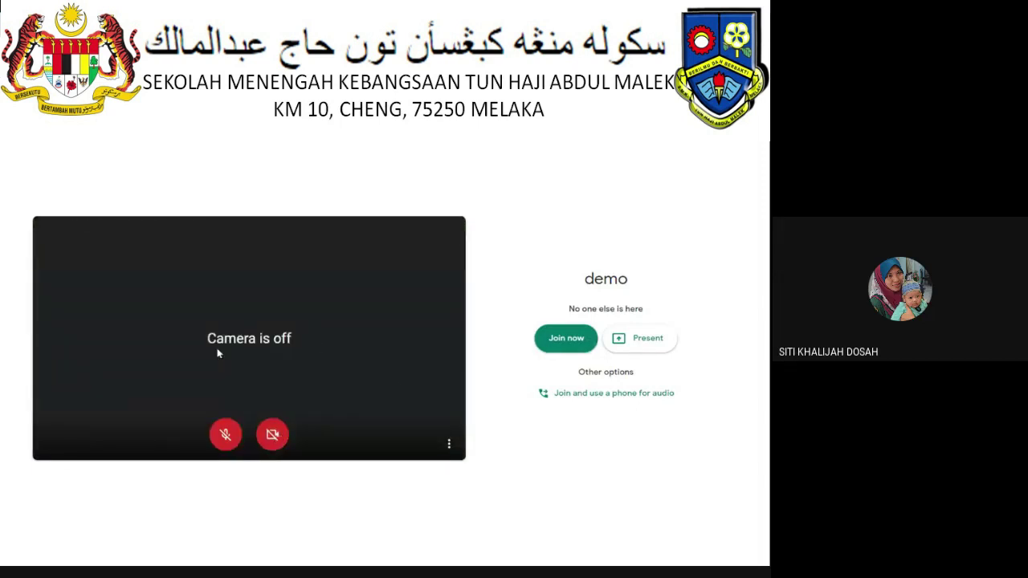
{"action": "left_click", "coordinate": [565, 340]}
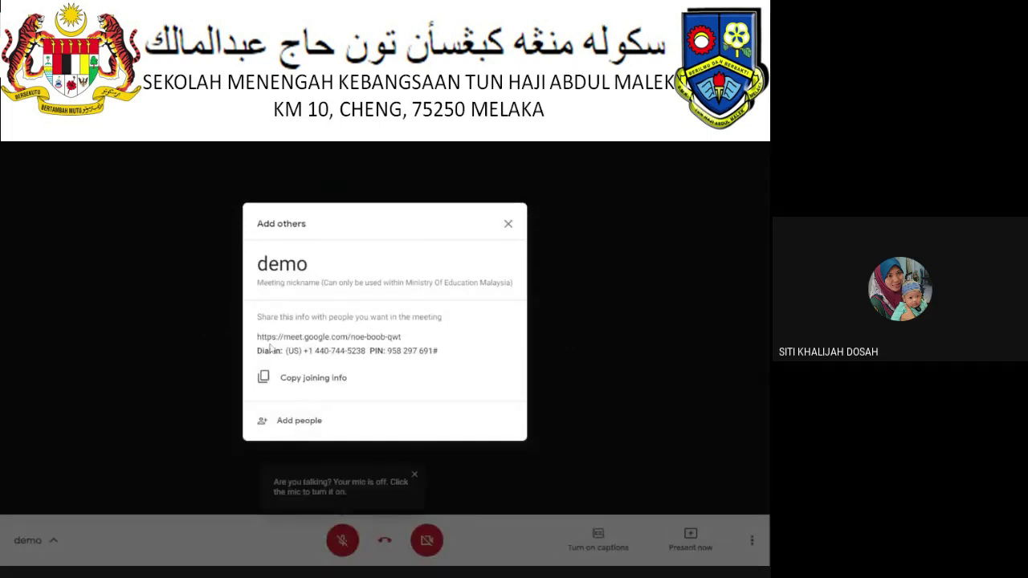
- Highlight the meeting link in the joining info, and view the meeting chat with its message field
{"action": "left_click_drag", "start_coordinate": [256, 337], "coordinate": [408, 339]}
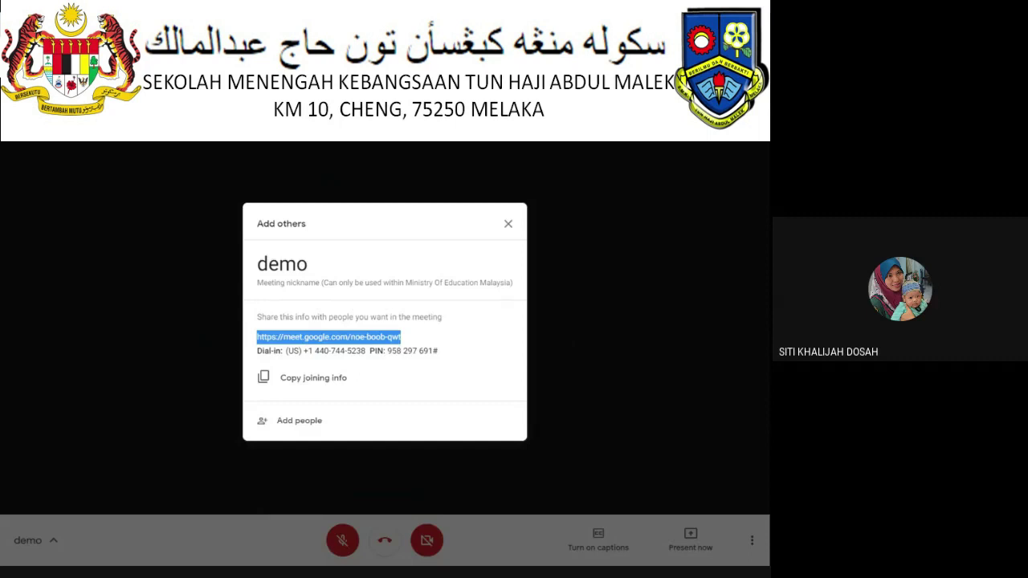
{"action": "left_click", "coordinate": [633, 252]}
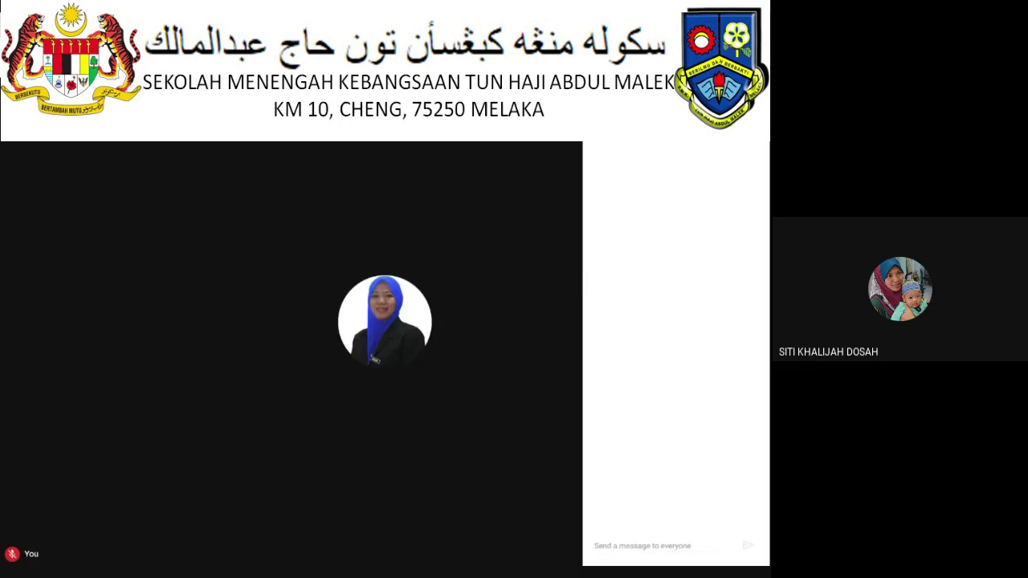
{"action": "left_click", "coordinate": [642, 545]}
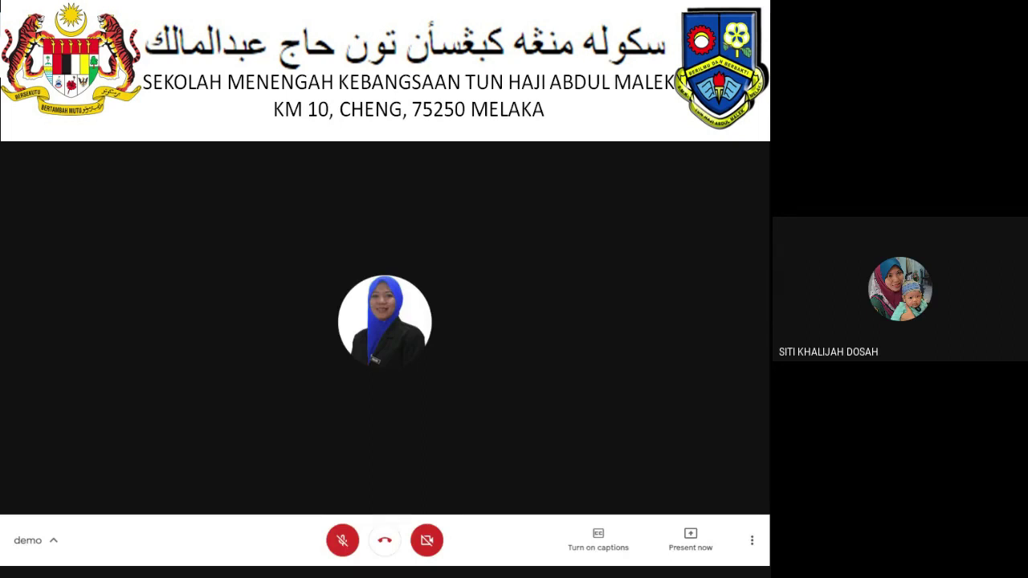
- Copy the joining info from the meeting details and view the meeting's attachments
{"action": "left_click", "coordinate": [52, 543]}
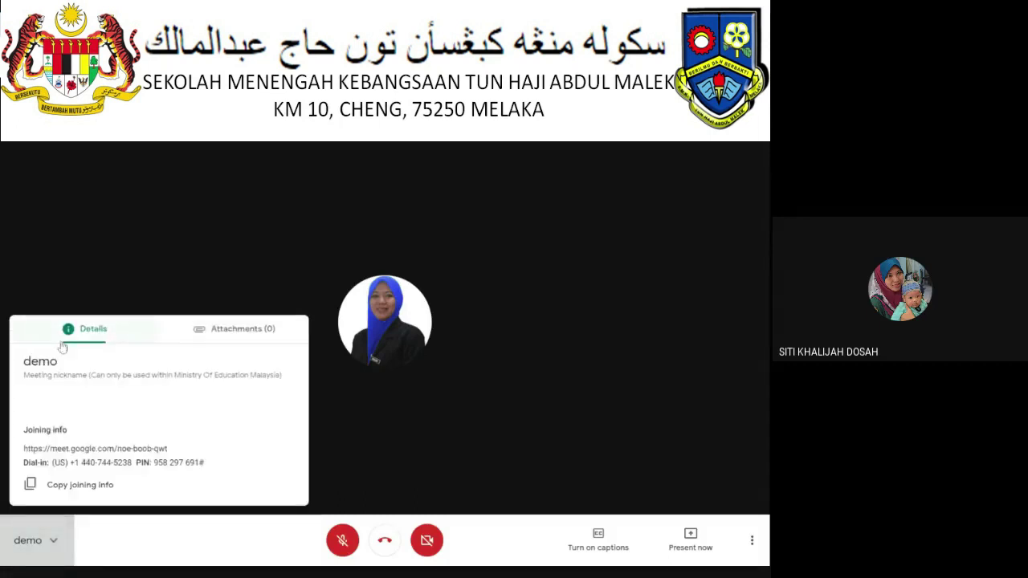
{"action": "left_click", "coordinate": [30, 491]}
{"action": "left_click", "coordinate": [242, 334]}
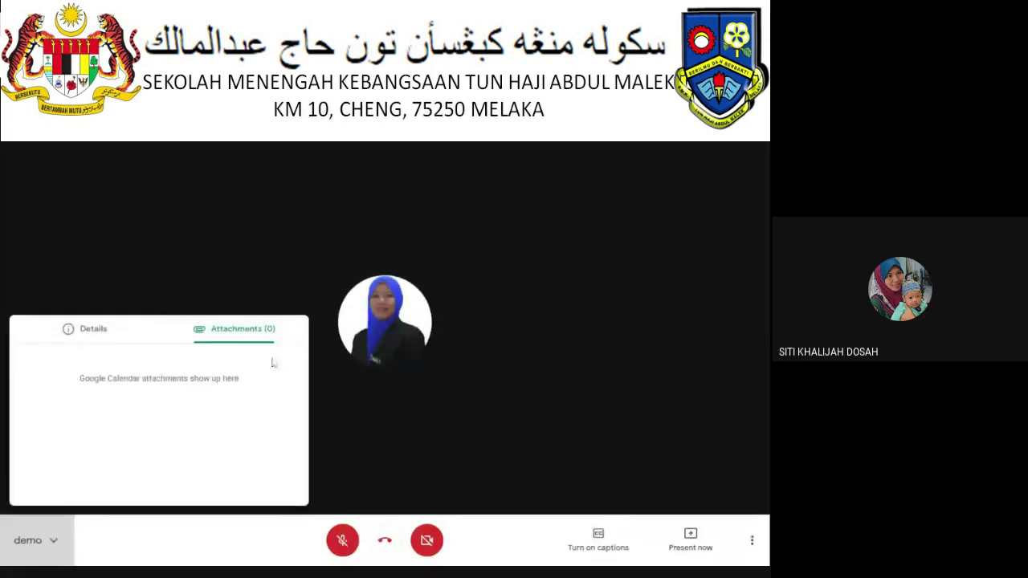
{"action": "left_click", "coordinate": [356, 536]}
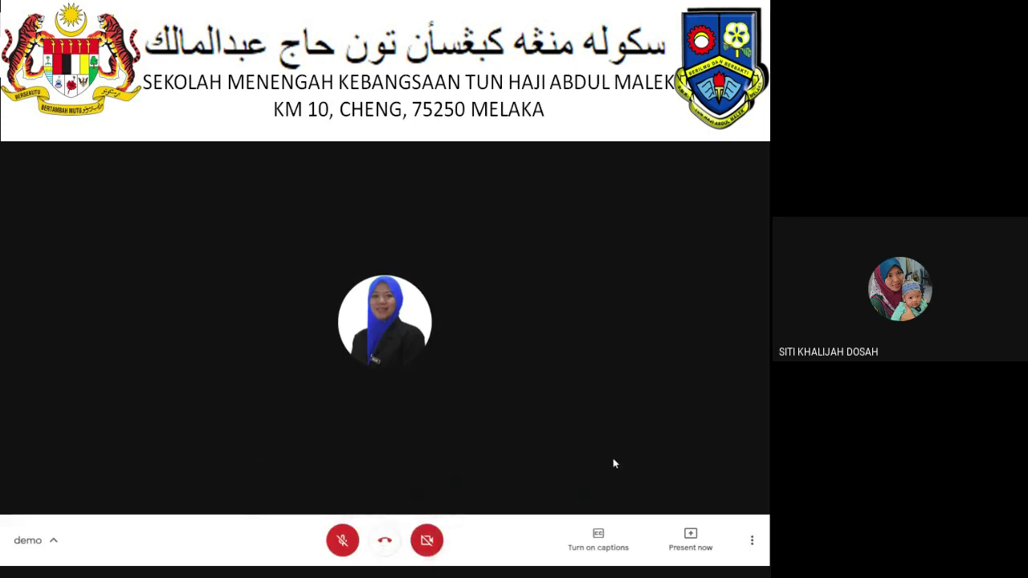
- Test the live captions with the microphone unmuted, and switch the captions off again
{"action": "left_click", "coordinate": [603, 553]}
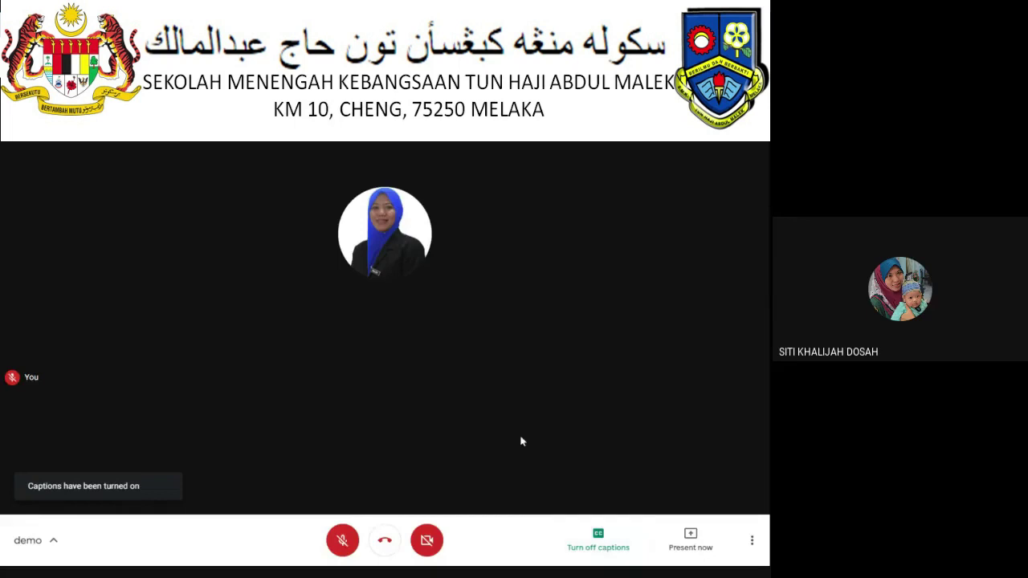
{"action": "left_click", "coordinate": [342, 542]}
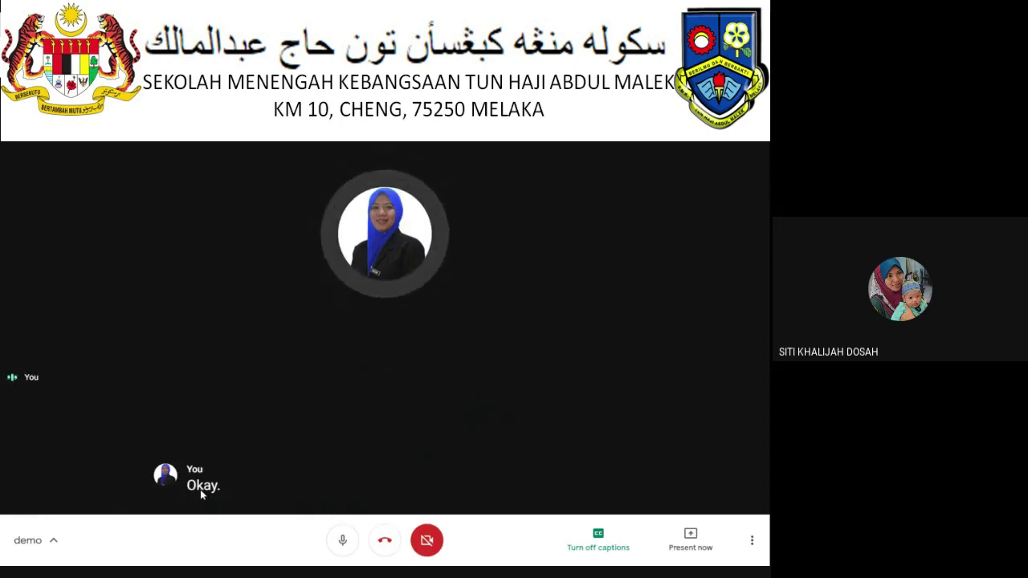
{"action": "left_click", "coordinate": [589, 548]}
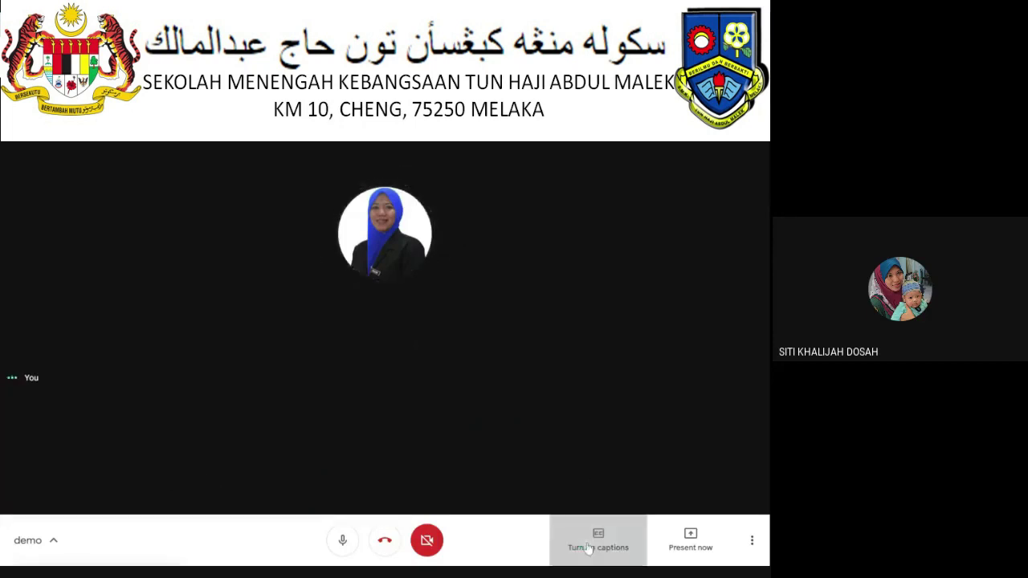
- View the sharing dialog for presenting the entire screen, and cancel it without sharing
{"action": "left_click", "coordinate": [696, 544]}
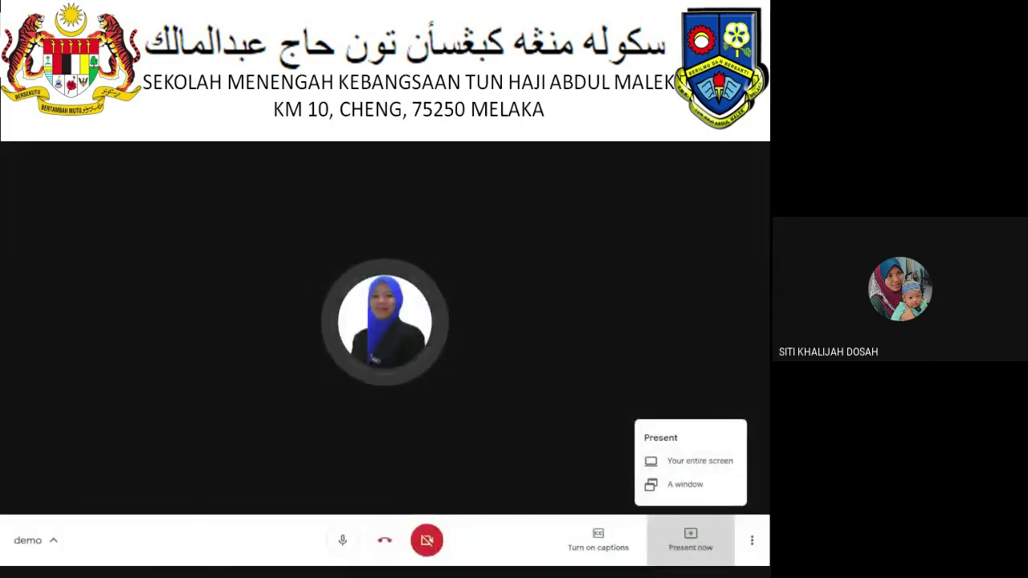
{"action": "left_click", "coordinate": [666, 473]}
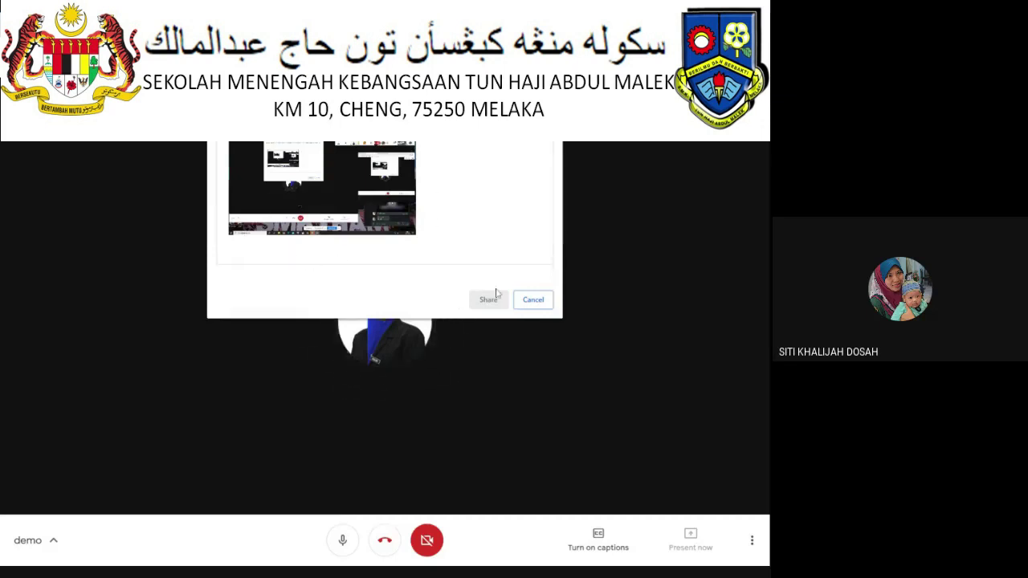
{"action": "left_click", "coordinate": [534, 299]}
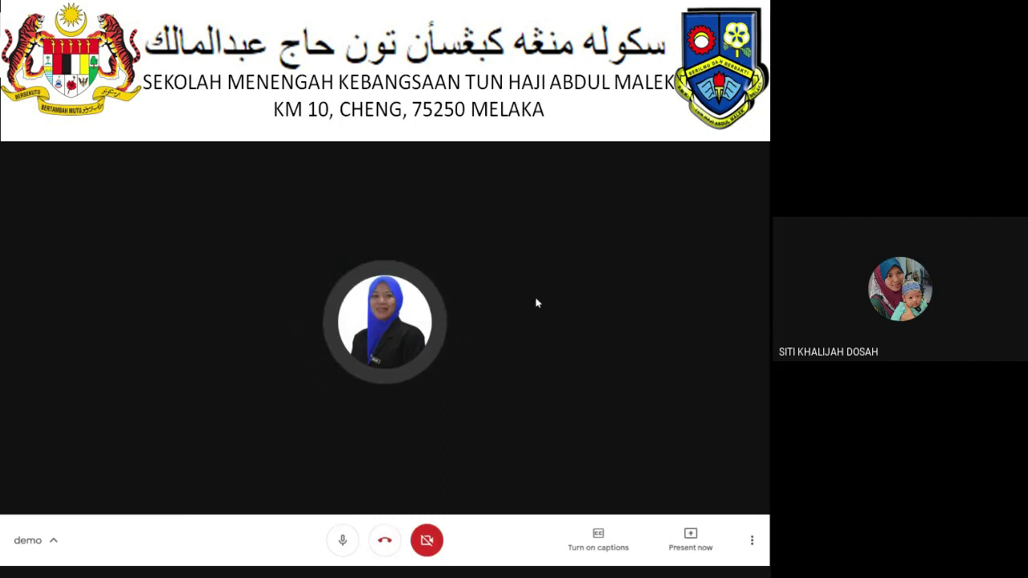
- Examine the available meeting layouts, and close them without changing the layout
{"action": "left_click", "coordinate": [751, 542]}
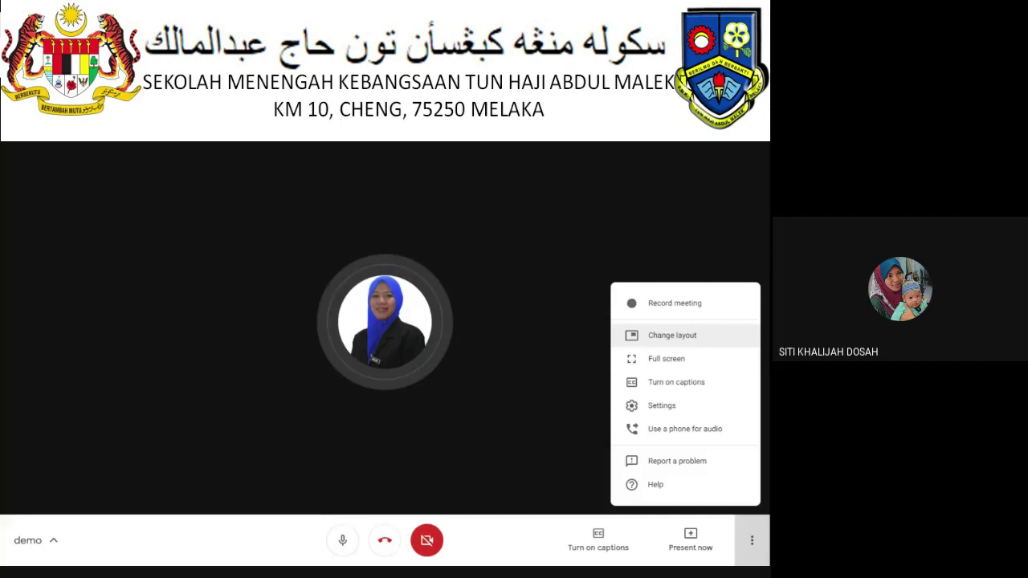
{"action": "left_click", "coordinate": [668, 338]}
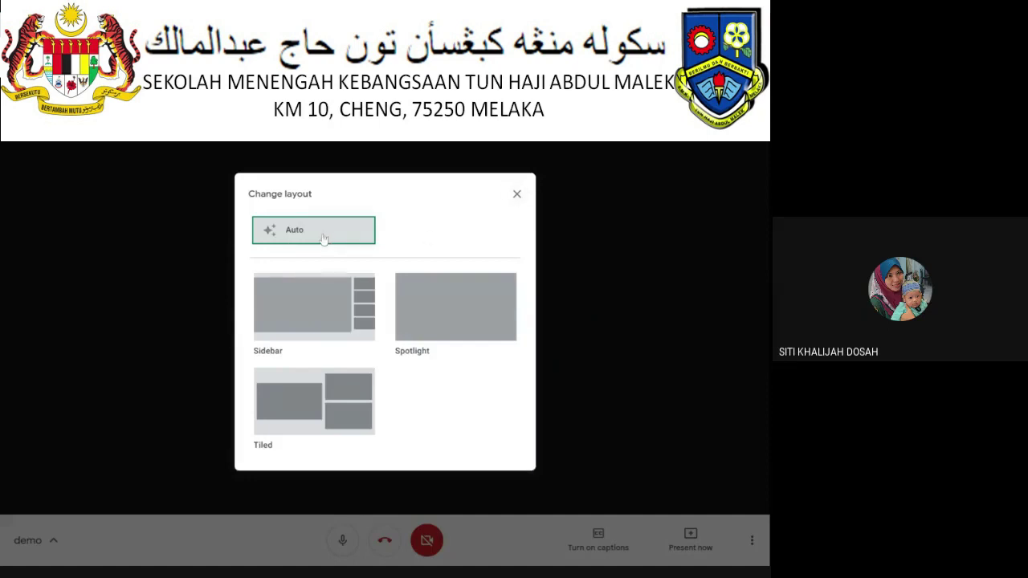
{"action": "left_click", "coordinate": [516, 194]}
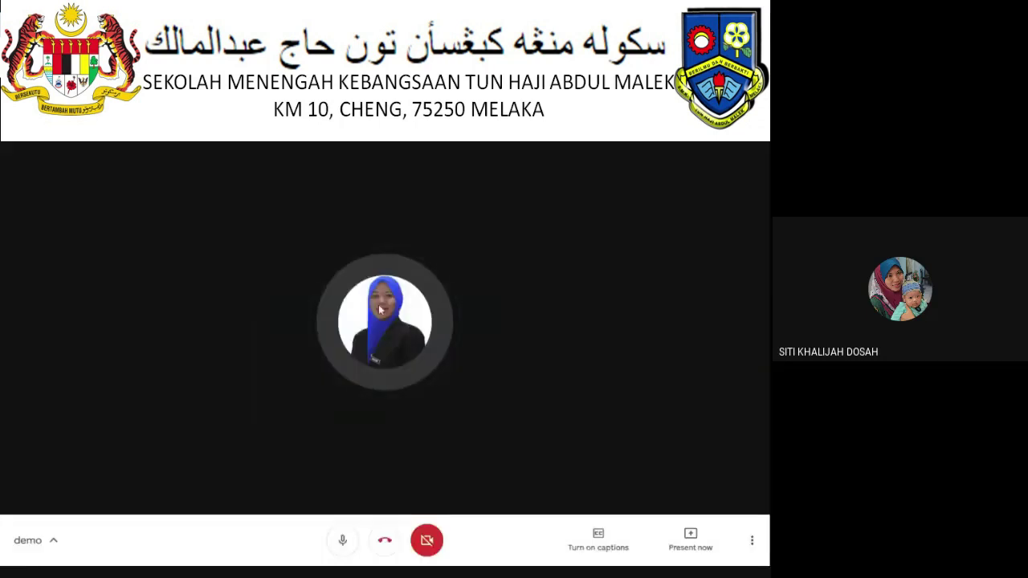
- Test the speakers in the meeting's audio settings and review the video settings
{"action": "left_click", "coordinate": [752, 541]}
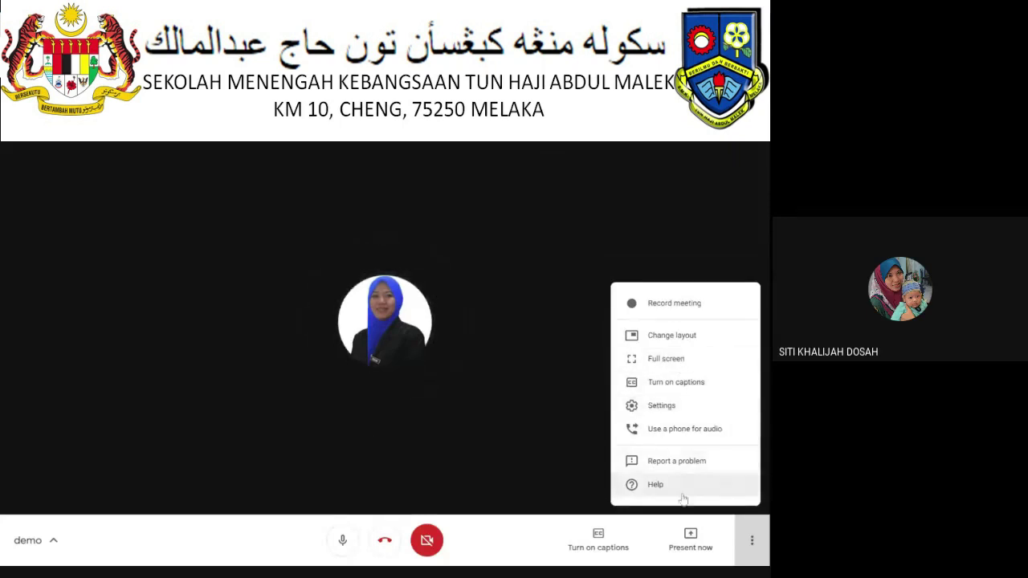
{"action": "left_click", "coordinate": [672, 413]}
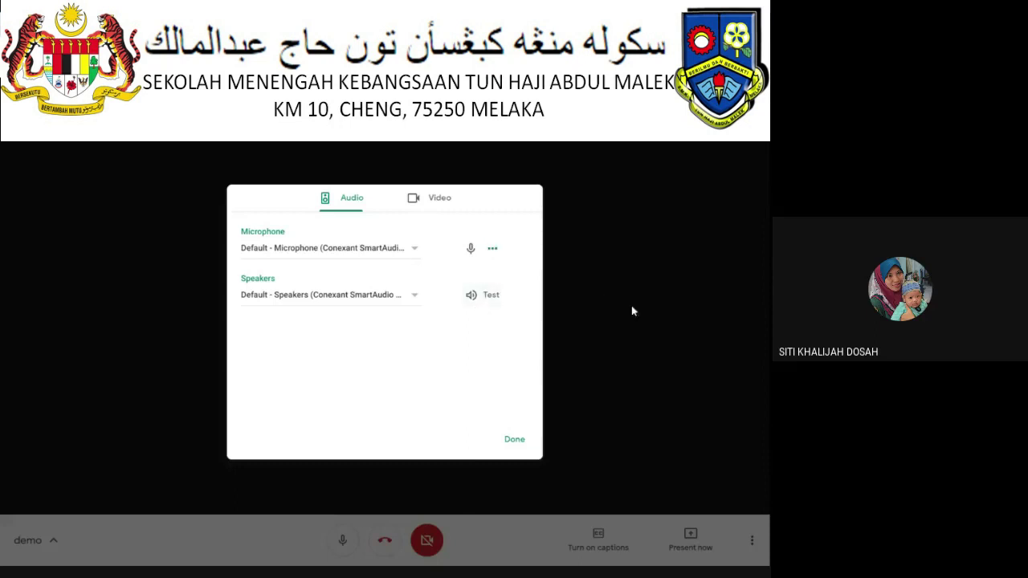
{"action": "left_click", "coordinate": [488, 295]}
{"action": "left_click", "coordinate": [444, 205]}
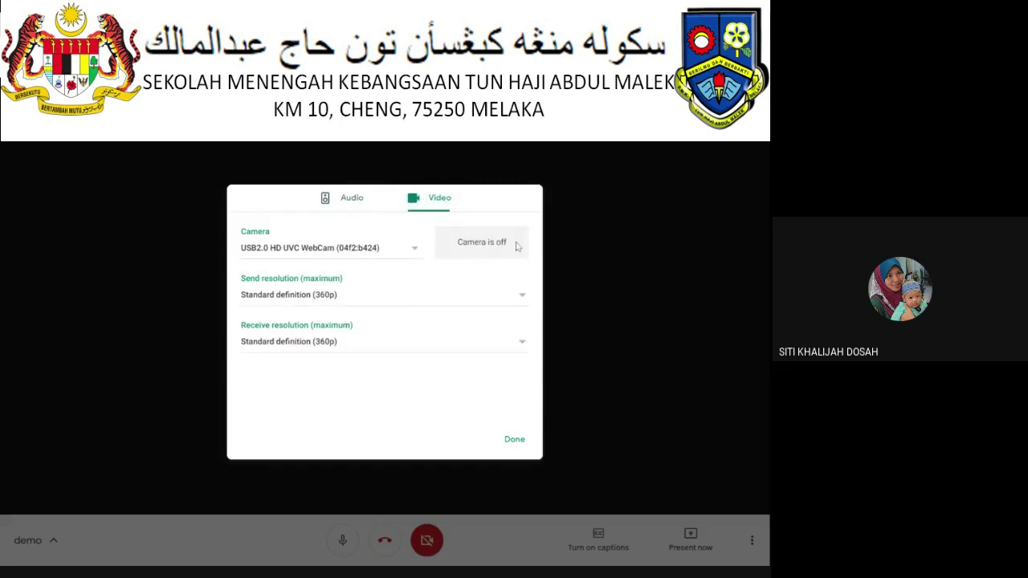
{"action": "left_click", "coordinate": [514, 440]}
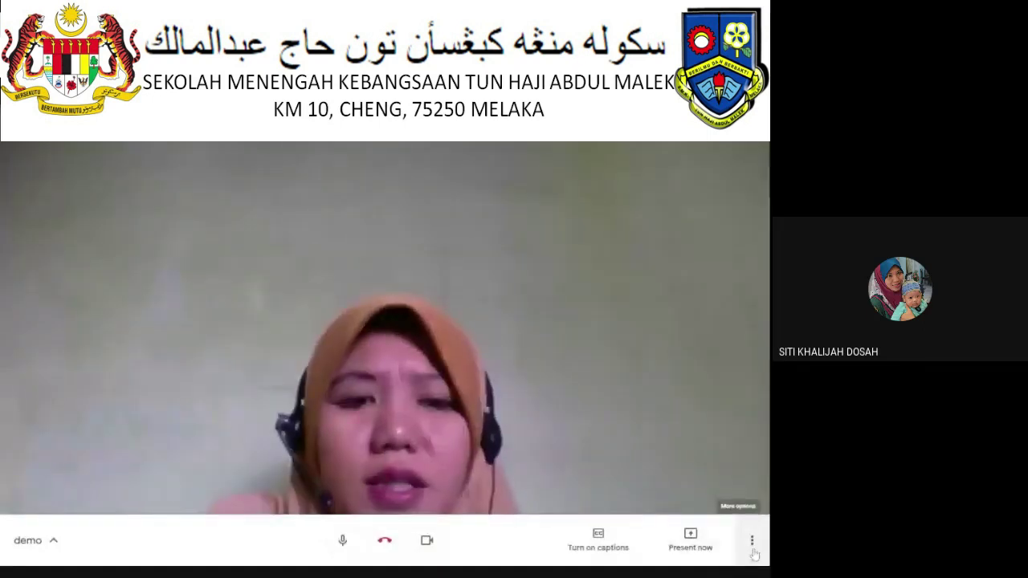
- With the camera on, examine the choices for camera, send resolution and receive resolution in the video settings
{"action": "left_click", "coordinate": [752, 542]}
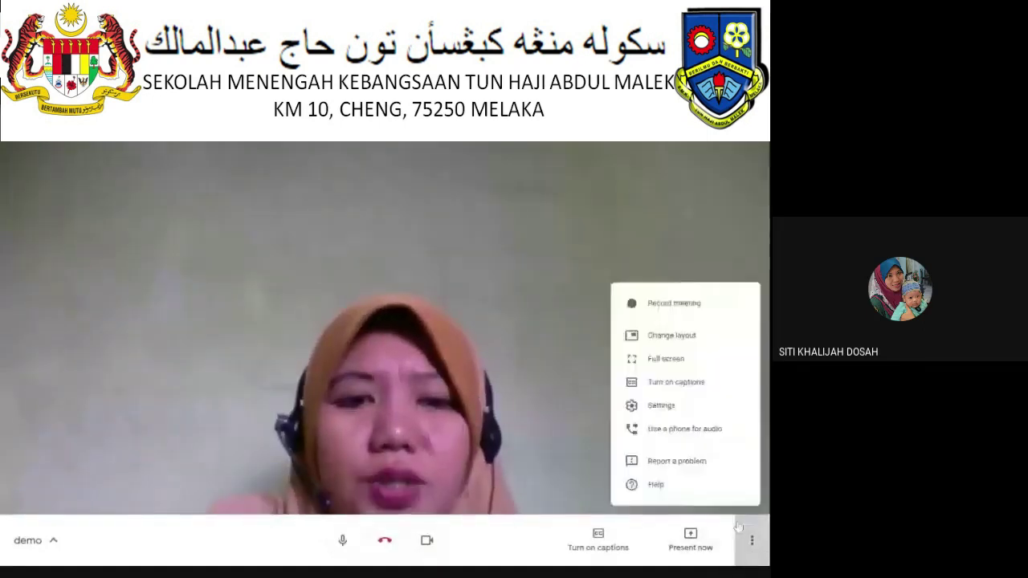
{"action": "left_click", "coordinate": [673, 406]}
{"action": "left_click", "coordinate": [434, 198]}
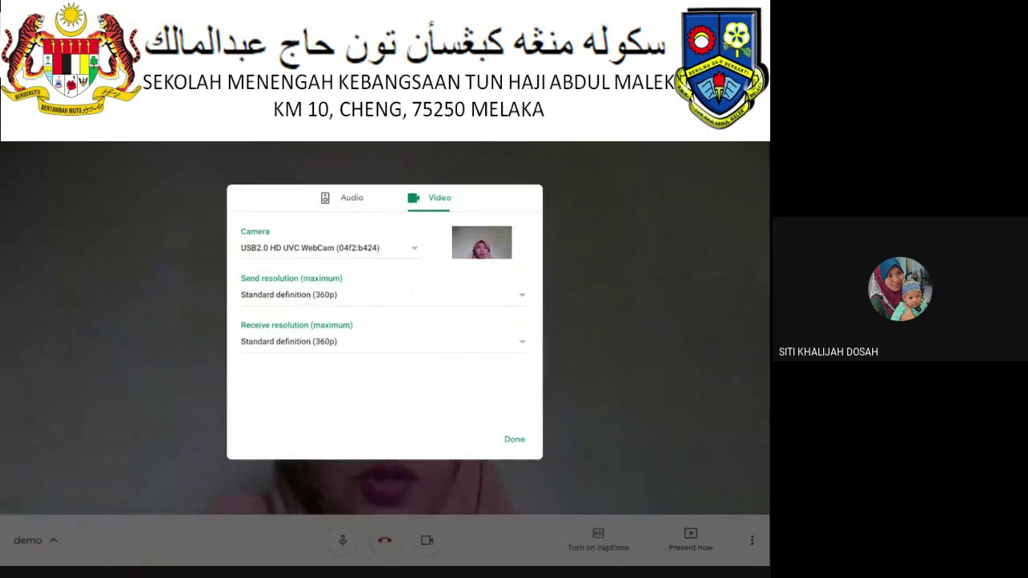
{"action": "left_click", "coordinate": [414, 254]}
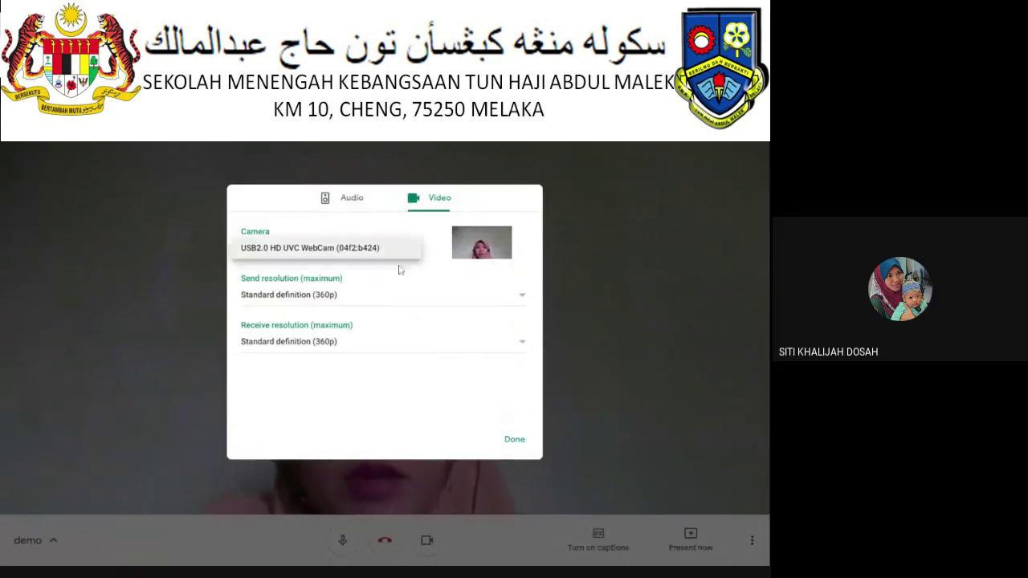
{"action": "left_click", "coordinate": [422, 231]}
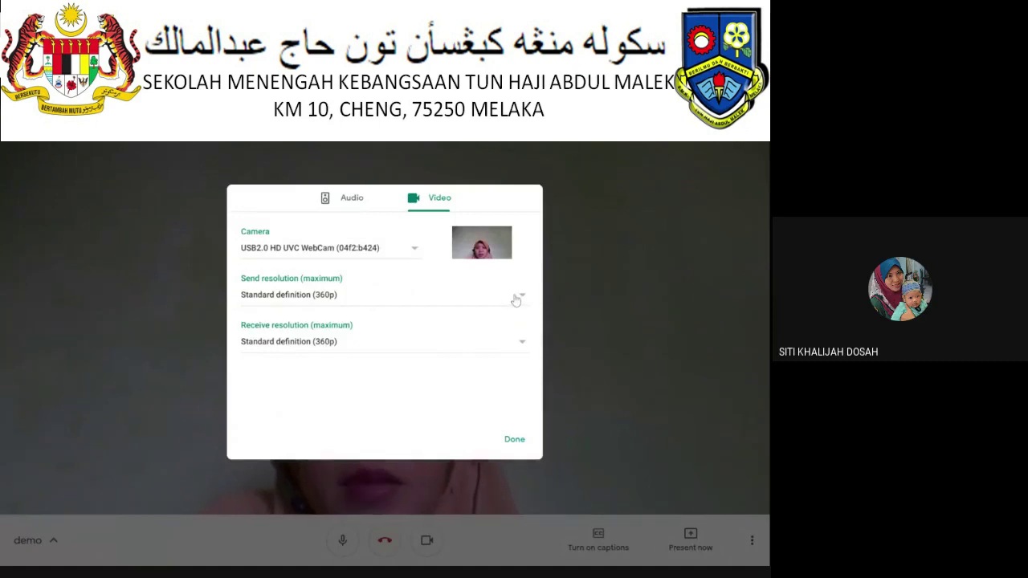
{"action": "left_click", "coordinate": [516, 300]}
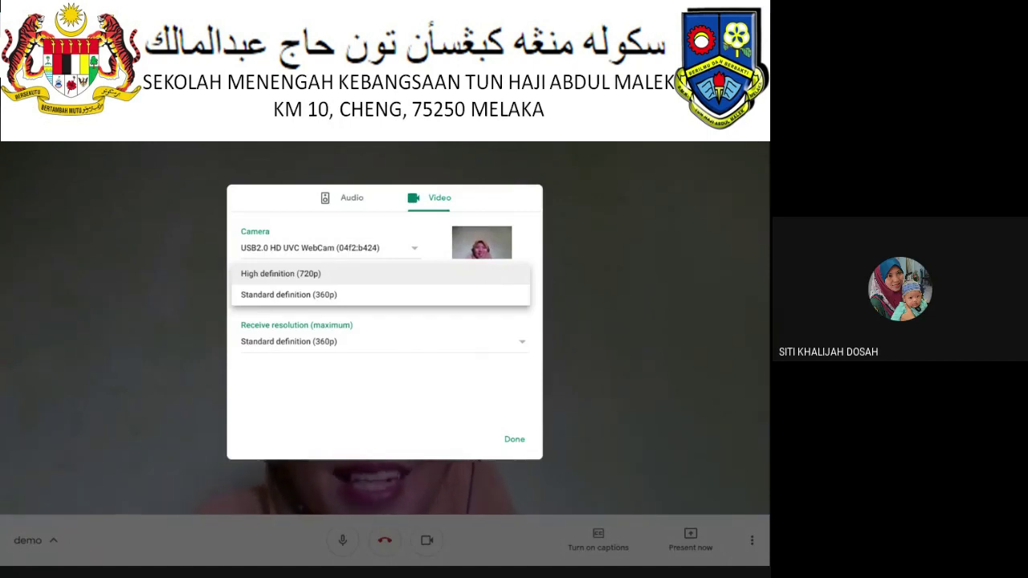
{"action": "left_click", "coordinate": [522, 347]}
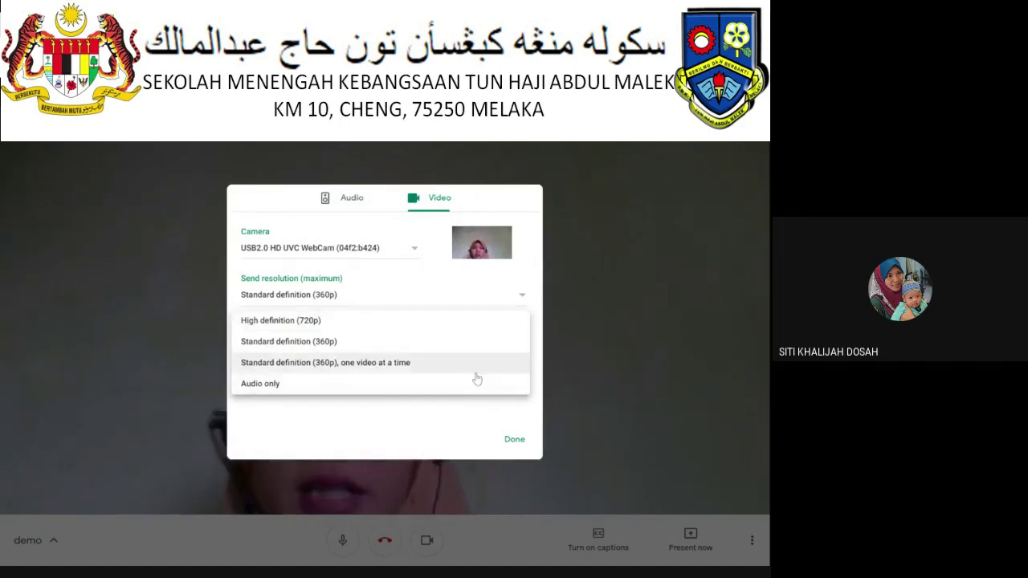
{"action": "left_click", "coordinate": [534, 322]}
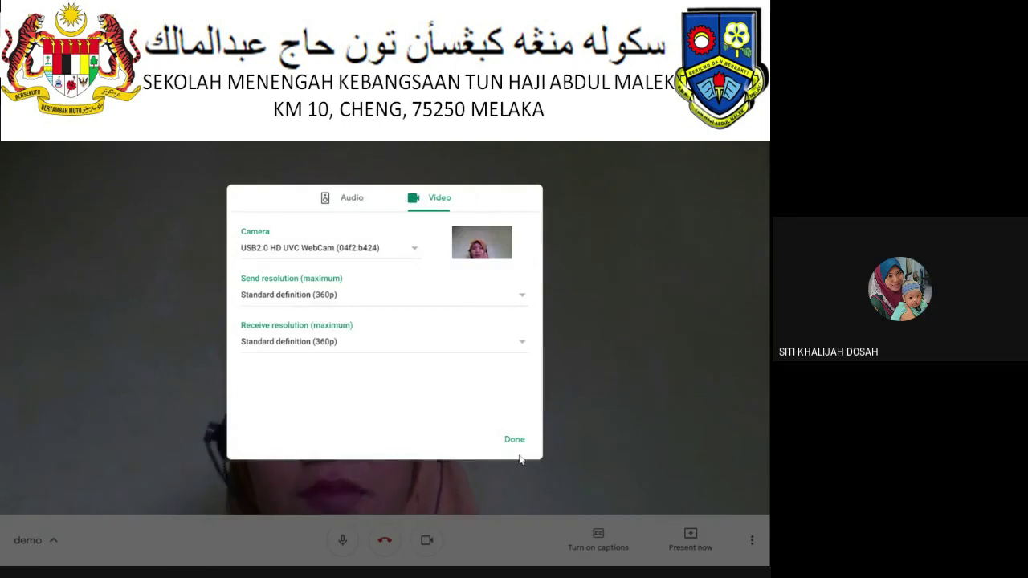
{"action": "left_click", "coordinate": [514, 440]}
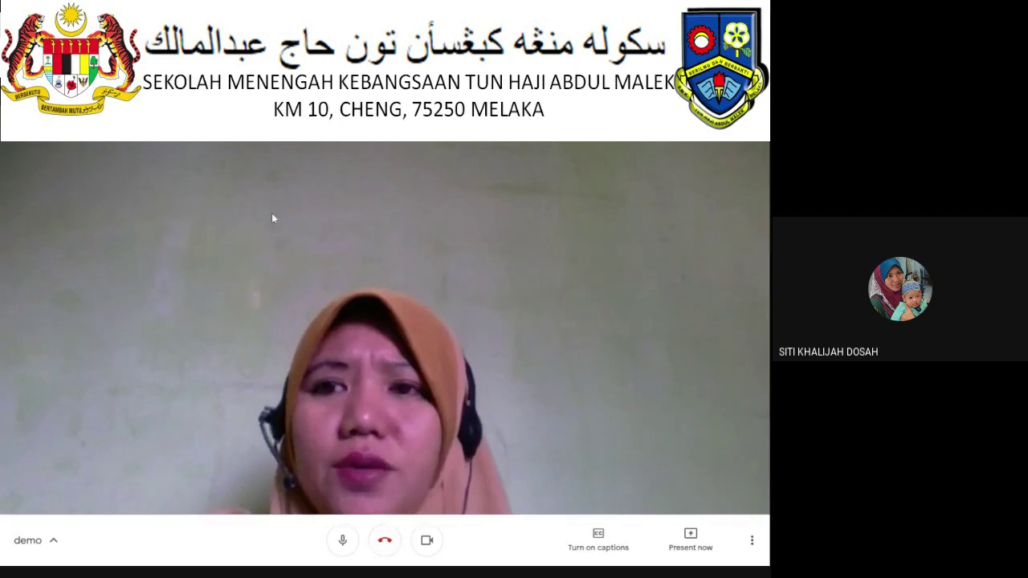
- Leave the demo meeting and display slide 15 of the Google Meet presentation
{"action": "left_click", "coordinate": [384, 542]}
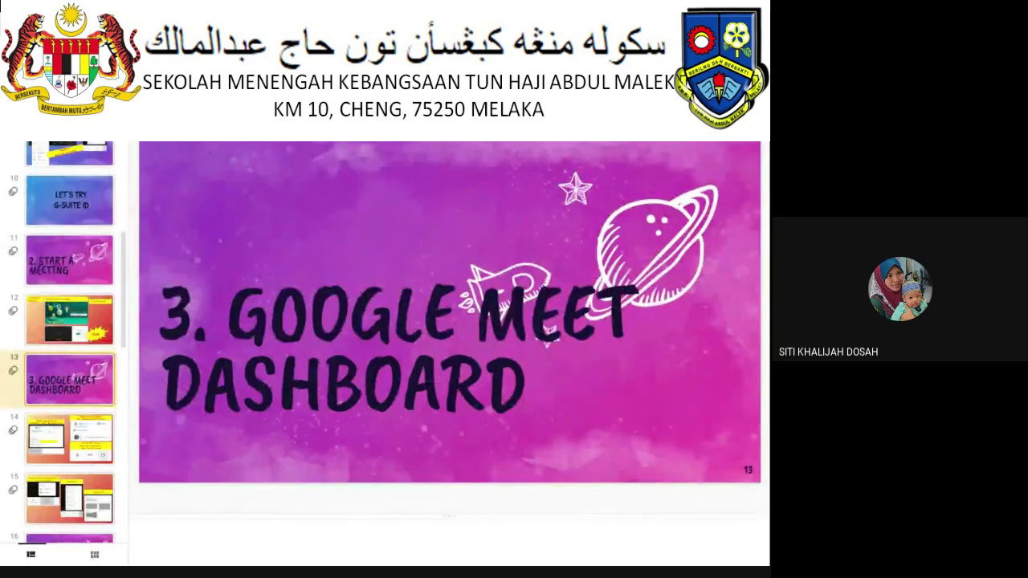
{"action": "left_click", "coordinate": [91, 498]}
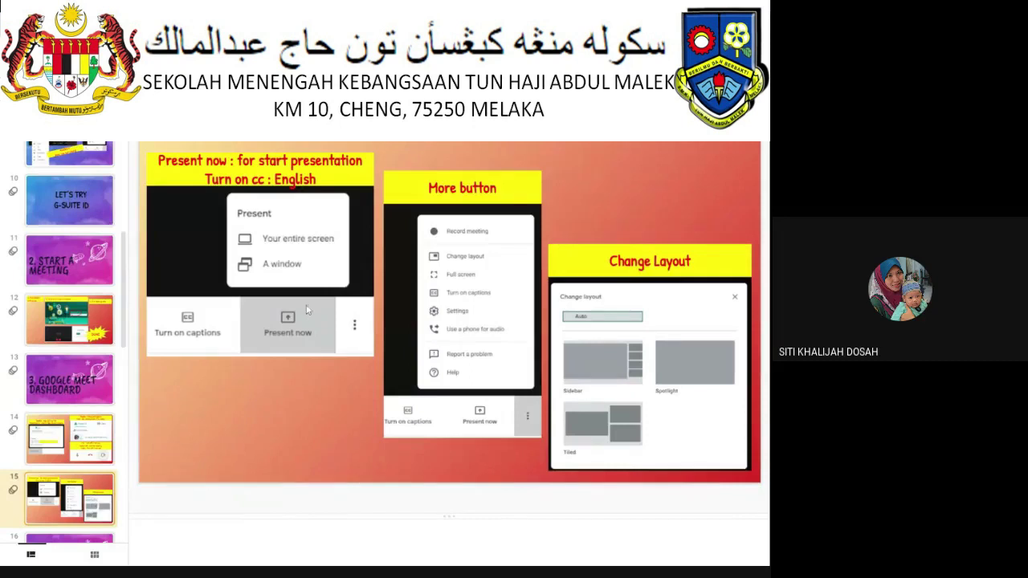
- Display slide 16, "4. More Interactive Meet", and look over the thumbnails of the slides that follow it
{"action": "key", "text": "Down"}
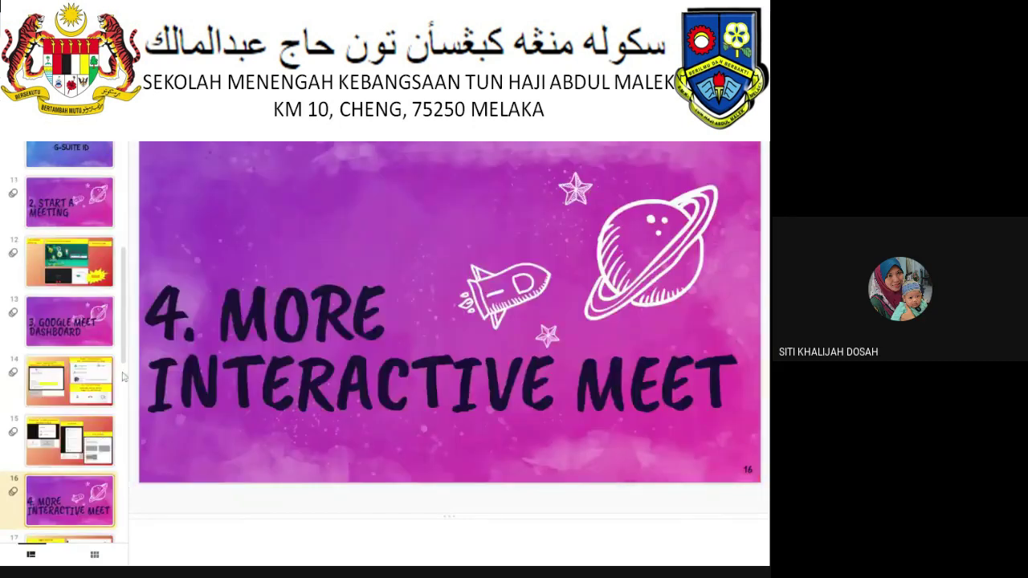
{"action": "scroll", "coordinate": [126, 324], "scroll_direction": "down", "scroll_amount": 1}
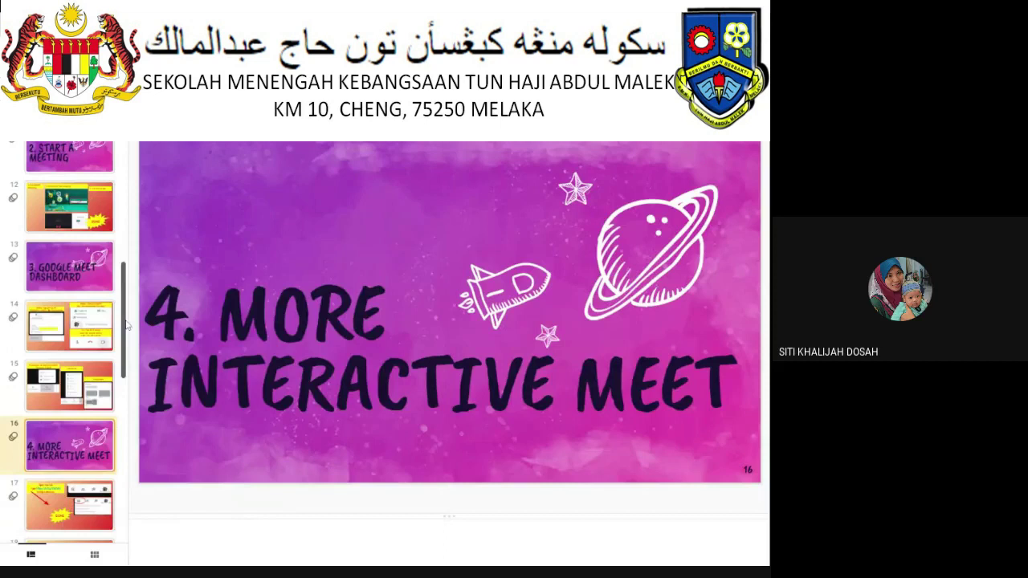
{"action": "scroll", "coordinate": [126, 325], "scroll_direction": "down", "scroll_amount": 5}
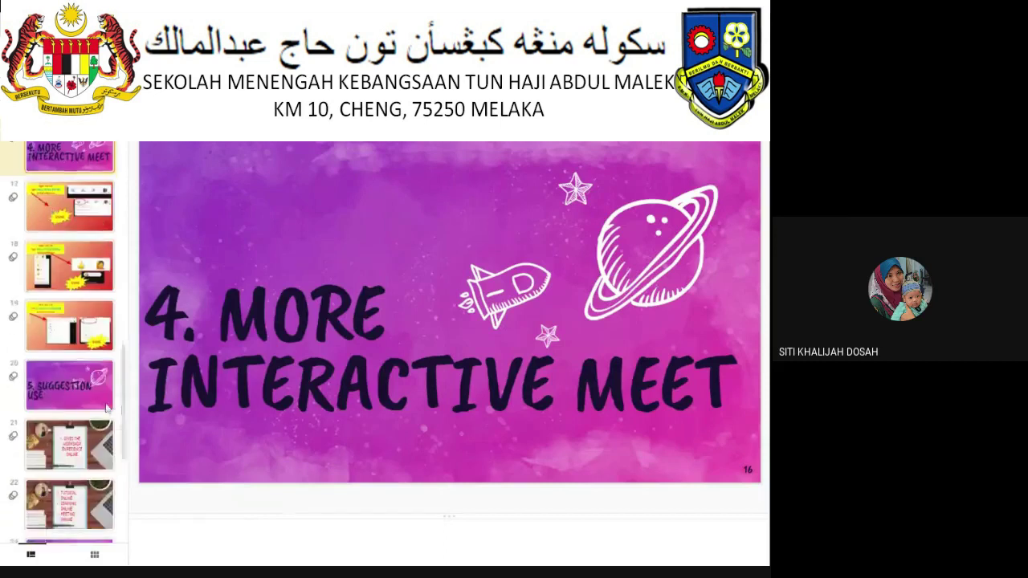
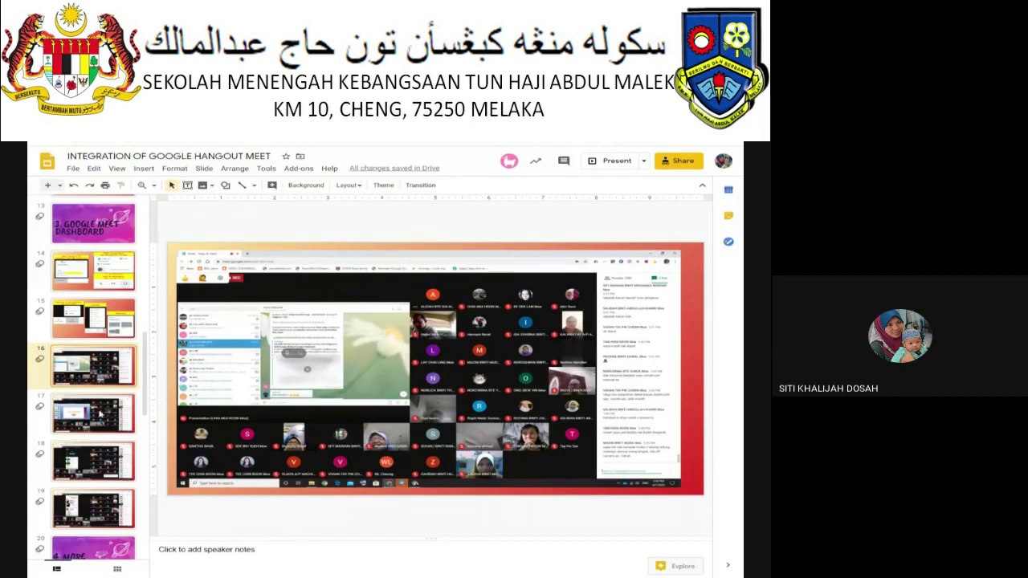
- Show slides 17, 18 and 19 one after another to review the screenshots of participants presenting in a meeting
{"action": "left_click", "coordinate": [100, 412]}
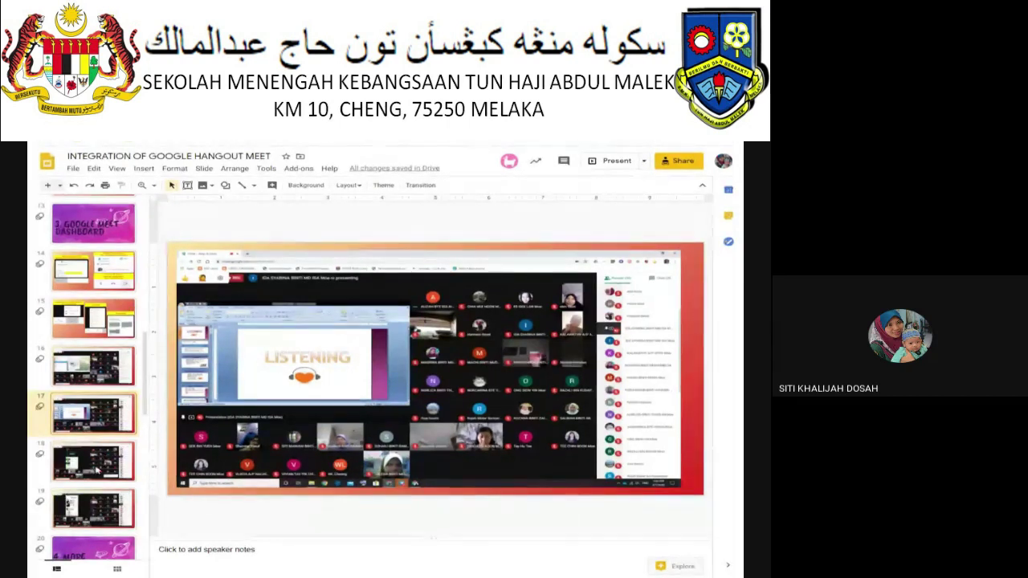
{"action": "left_click", "coordinate": [94, 462]}
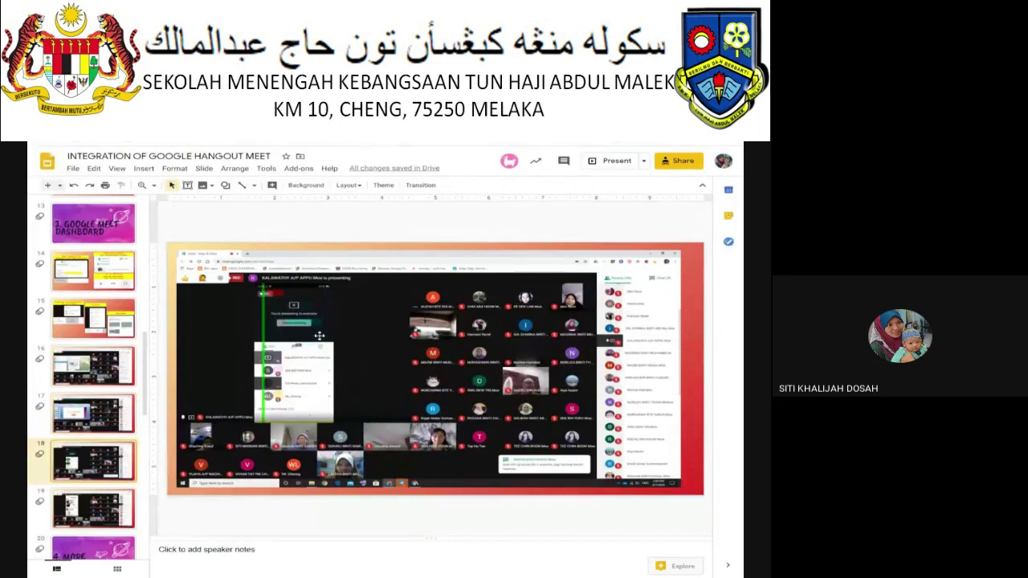
{"action": "left_click", "coordinate": [95, 508]}
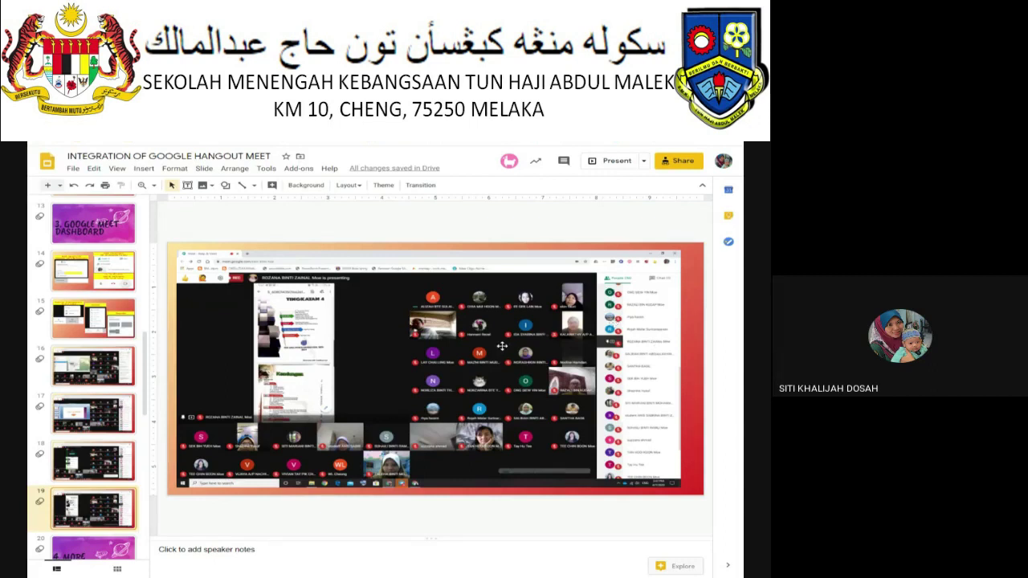
- Display slide 29 about Google Calendar, and switch to Google Calendar in the browser
{"action": "scroll", "coordinate": [84, 445], "scroll_direction": "down", "scroll_amount": 1}
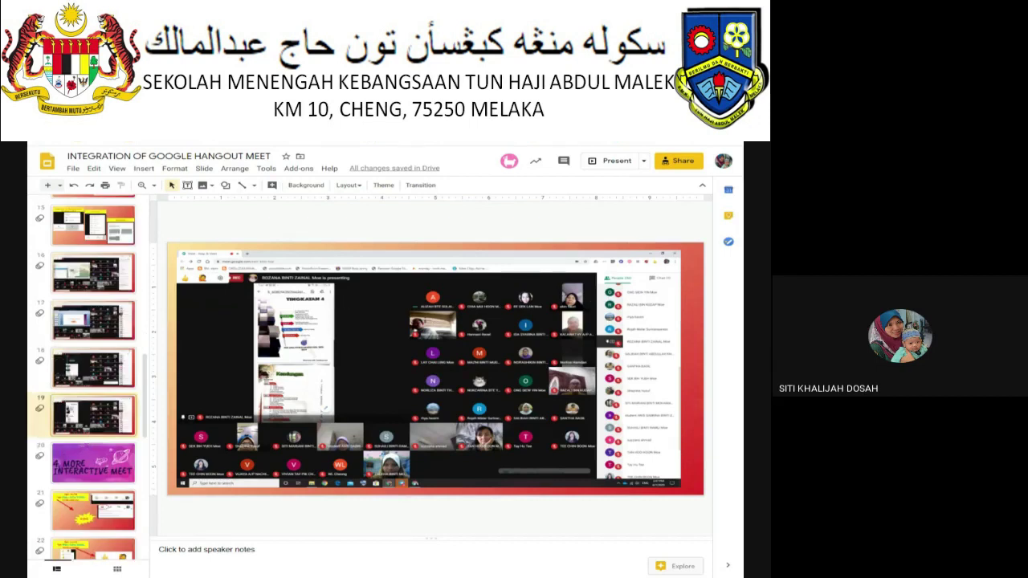
{"action": "scroll", "coordinate": [113, 482], "scroll_direction": "down", "scroll_amount": 1}
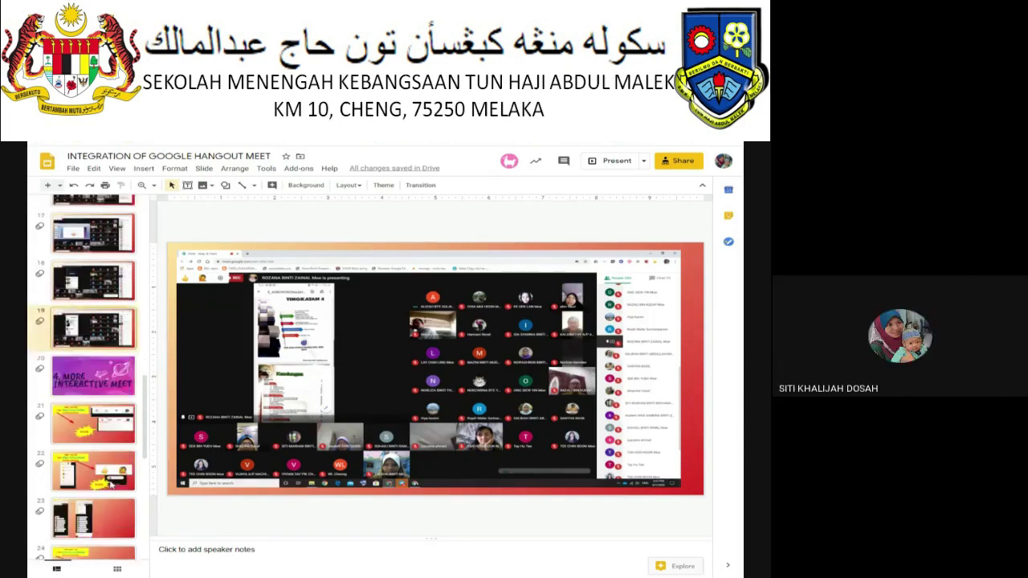
{"action": "scroll", "coordinate": [111, 483], "scroll_direction": "down", "scroll_amount": 1}
{"action": "scroll", "coordinate": [105, 397], "scroll_direction": "down", "scroll_amount": 4}
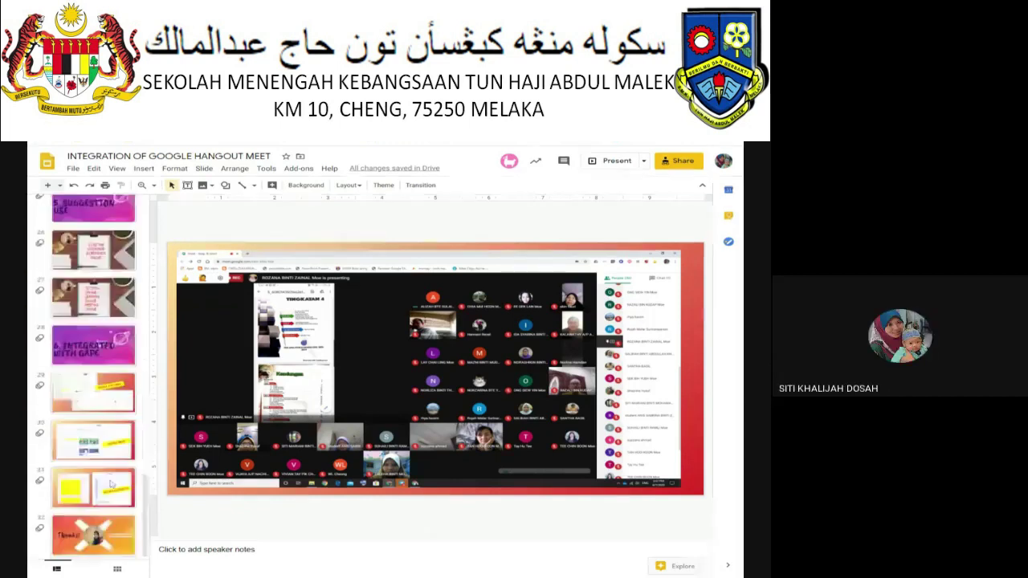
{"action": "left_click", "coordinate": [105, 397]}
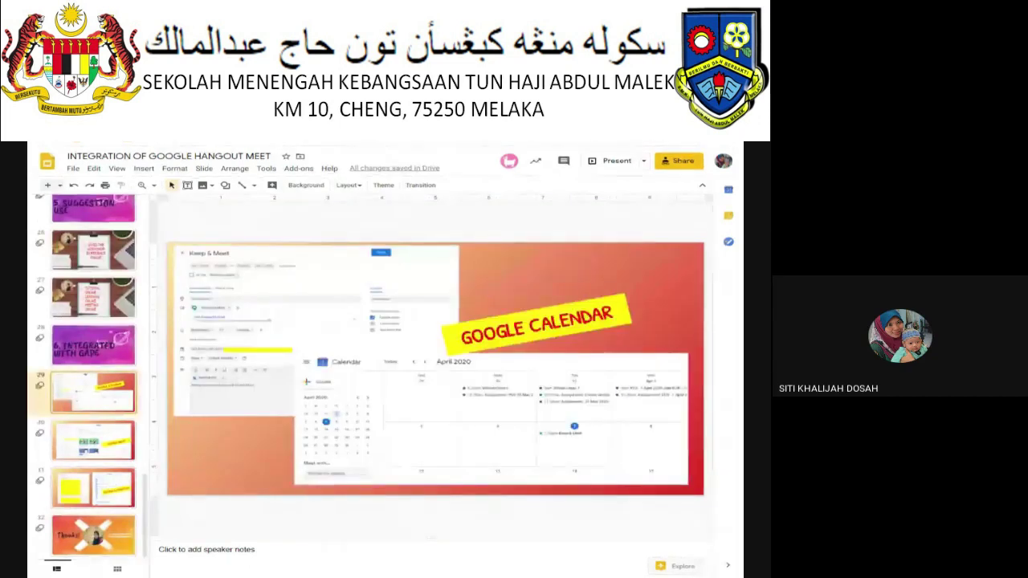
{"action": "key", "text": "alt+Tab"}
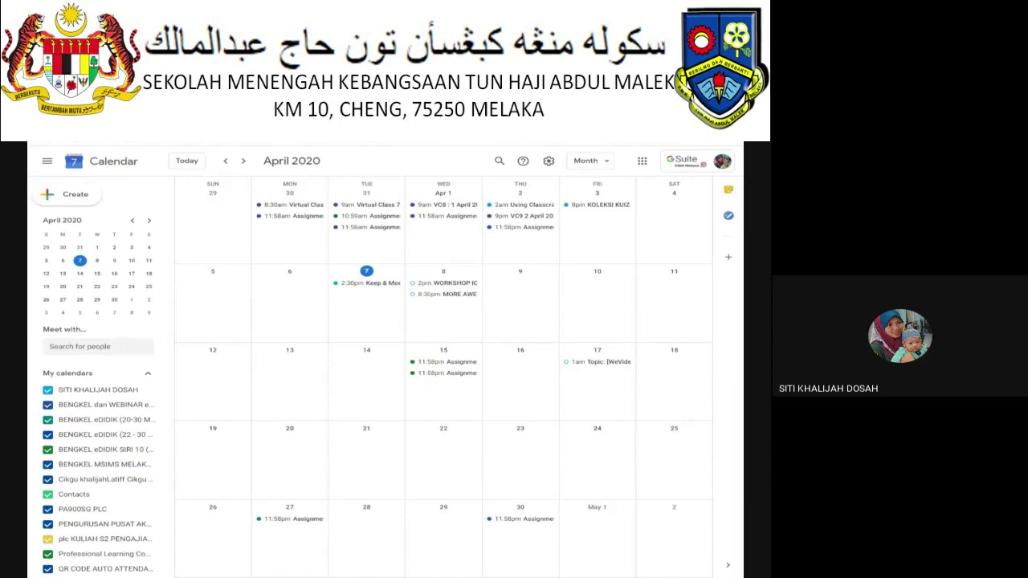
- Show the calendar in Day view and look over the hours of Tuesday 7 April 2020
{"action": "left_click", "coordinate": [611, 165]}
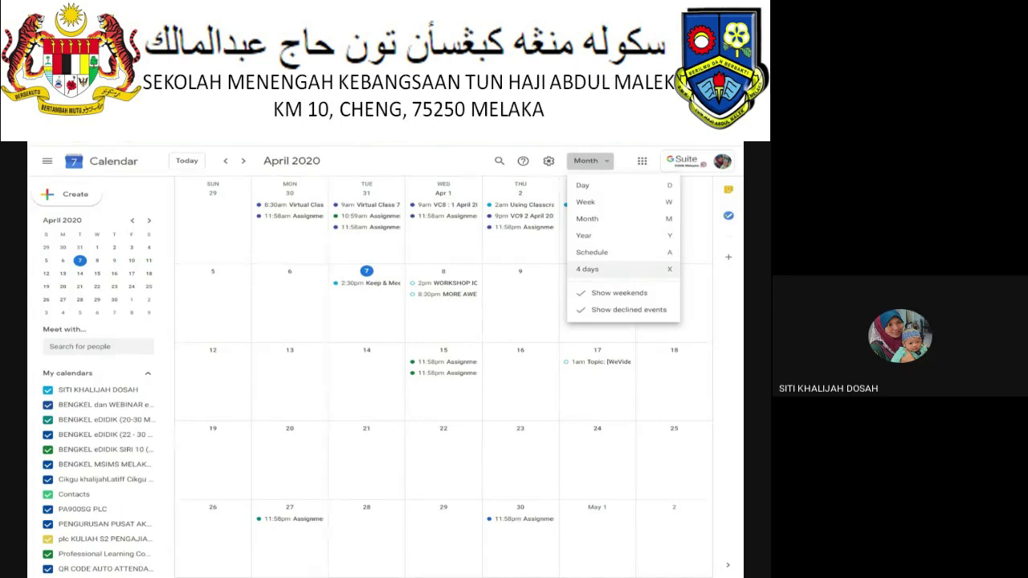
{"action": "left_click", "coordinate": [602, 190]}
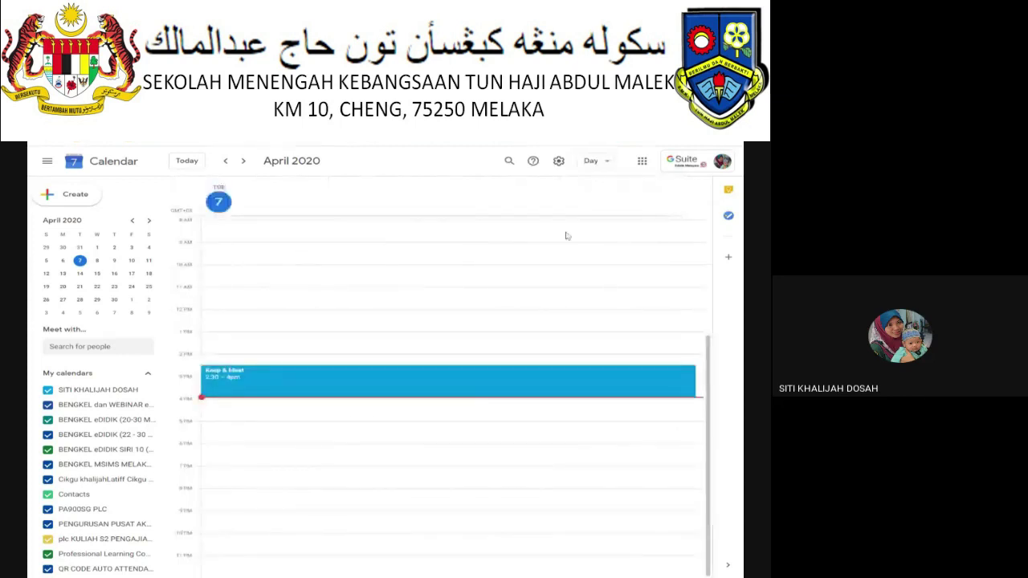
{"action": "scroll", "coordinate": [585, 284], "scroll_direction": "up", "scroll_amount": 5}
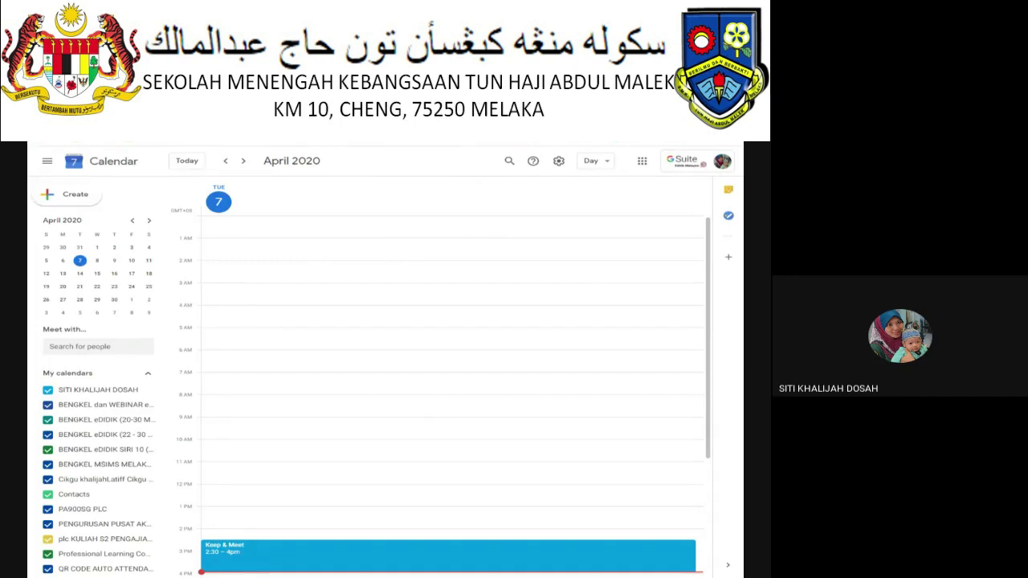
{"action": "scroll", "coordinate": [583, 284], "scroll_direction": "down", "scroll_amount": 5}
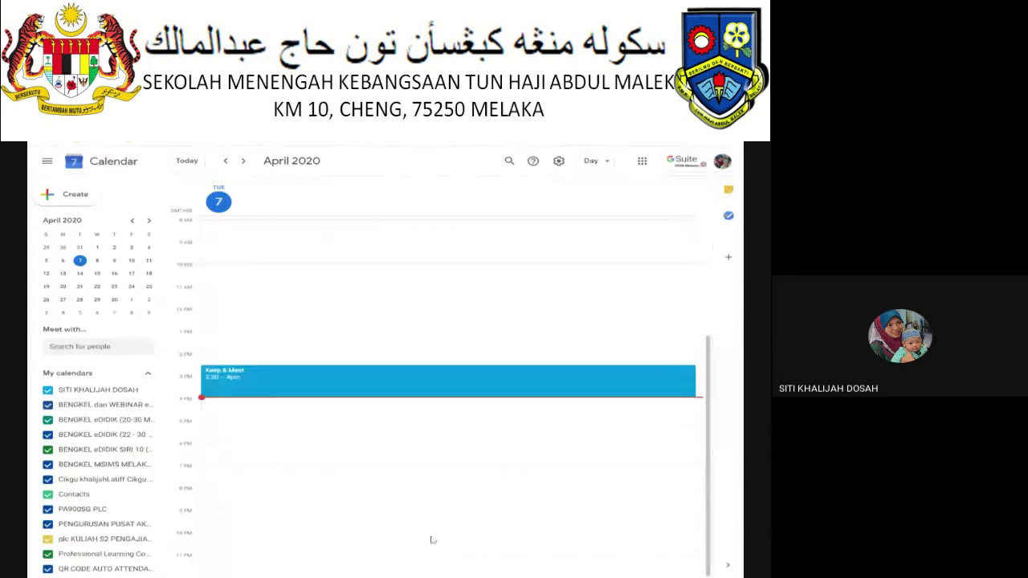
{"action": "scroll", "coordinate": [435, 536], "scroll_direction": "up", "scroll_amount": 5}
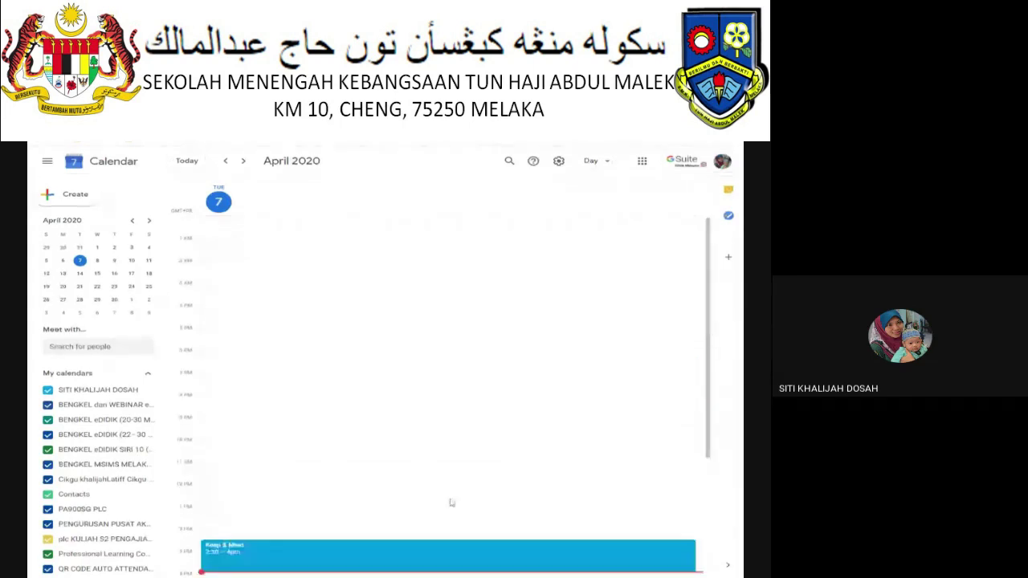
- Show the calendar in Week view, and return it to Month view
{"action": "left_click", "coordinate": [596, 161]}
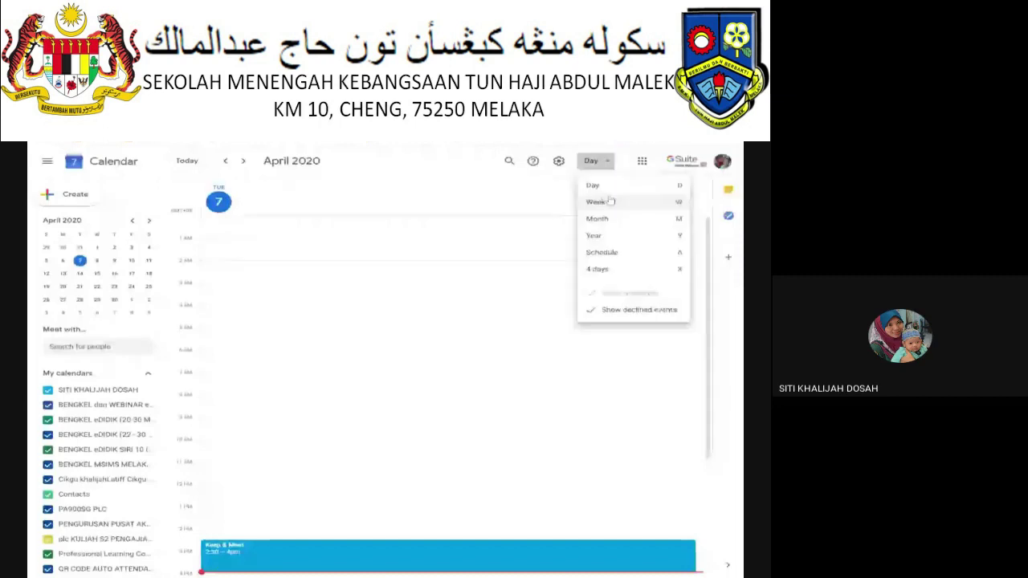
{"action": "left_click", "coordinate": [610, 201]}
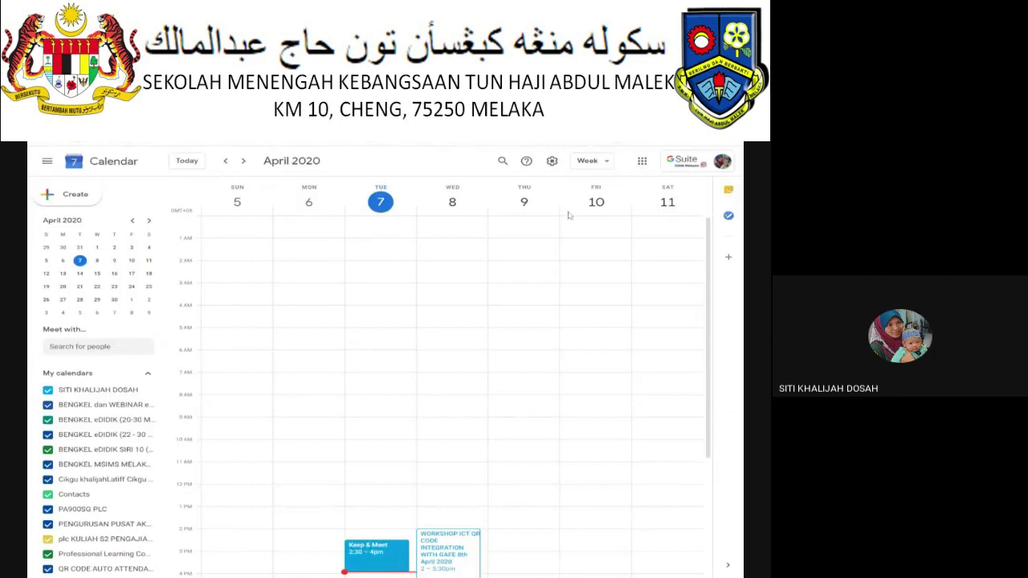
{"action": "left_click", "coordinate": [610, 166]}
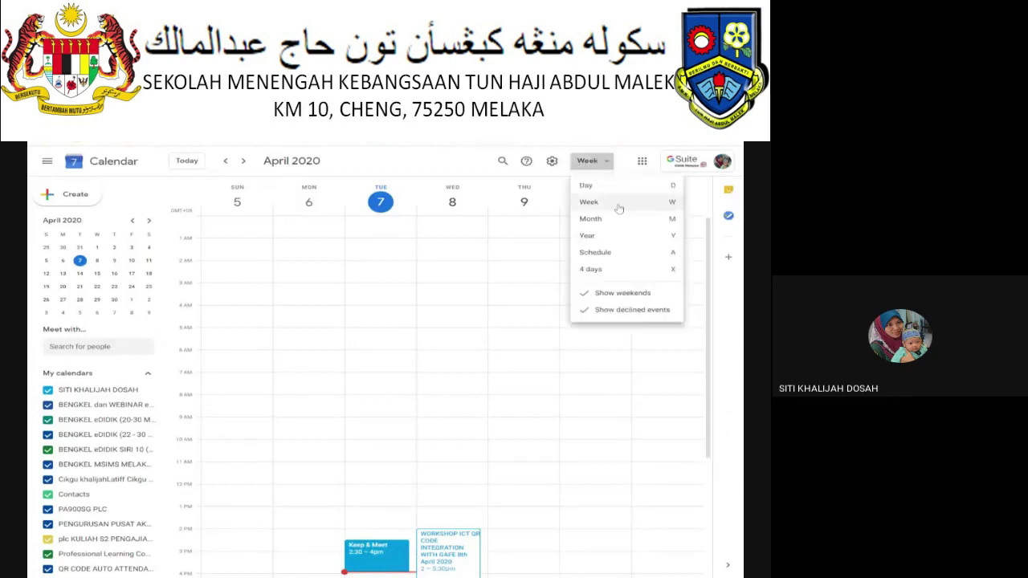
{"action": "left_click", "coordinate": [619, 220]}
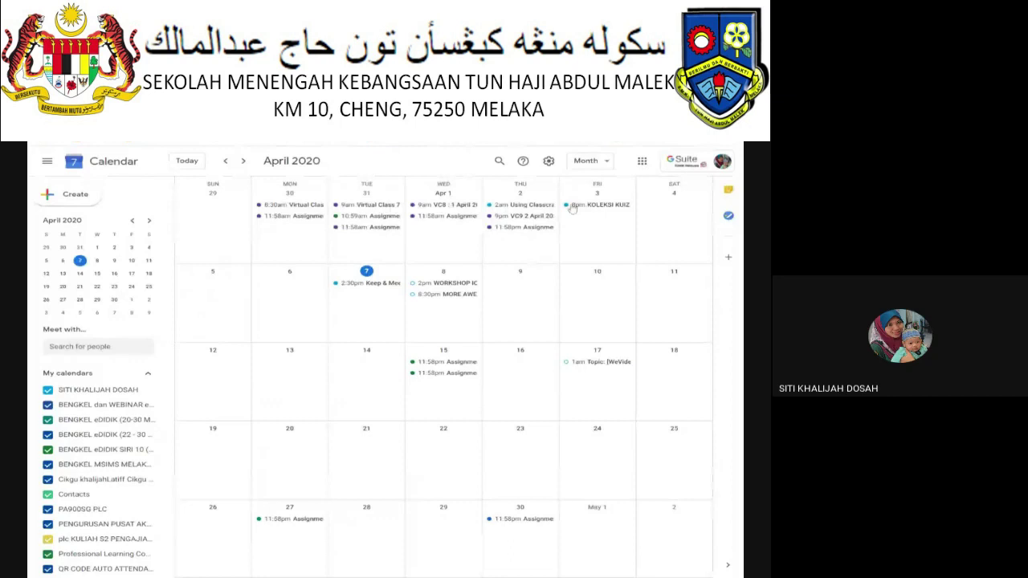
- Show the calendar in Year view, and switch it to Day view for 7 April 2020
{"action": "left_click", "coordinate": [610, 164]}
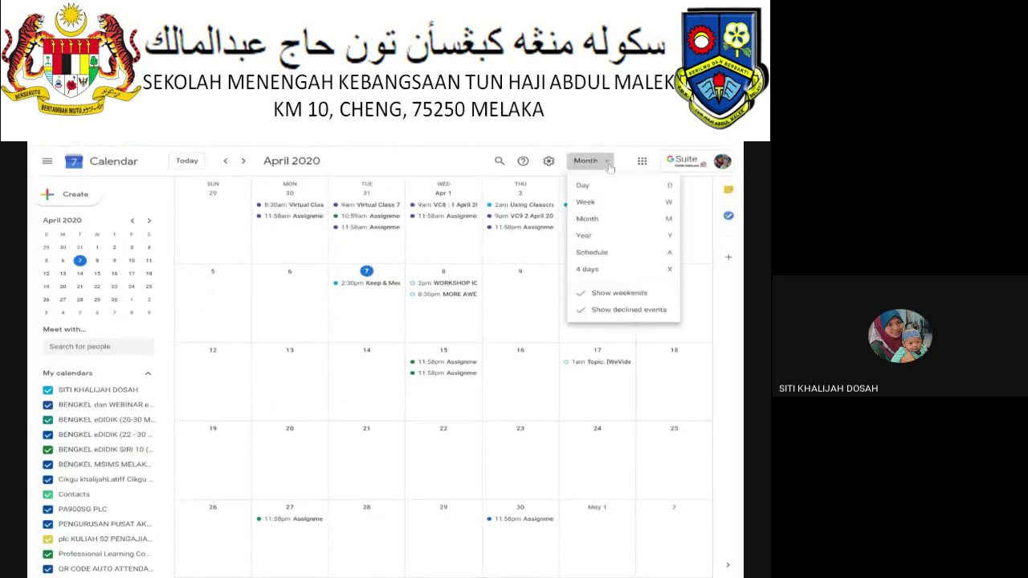
{"action": "left_click", "coordinate": [615, 238]}
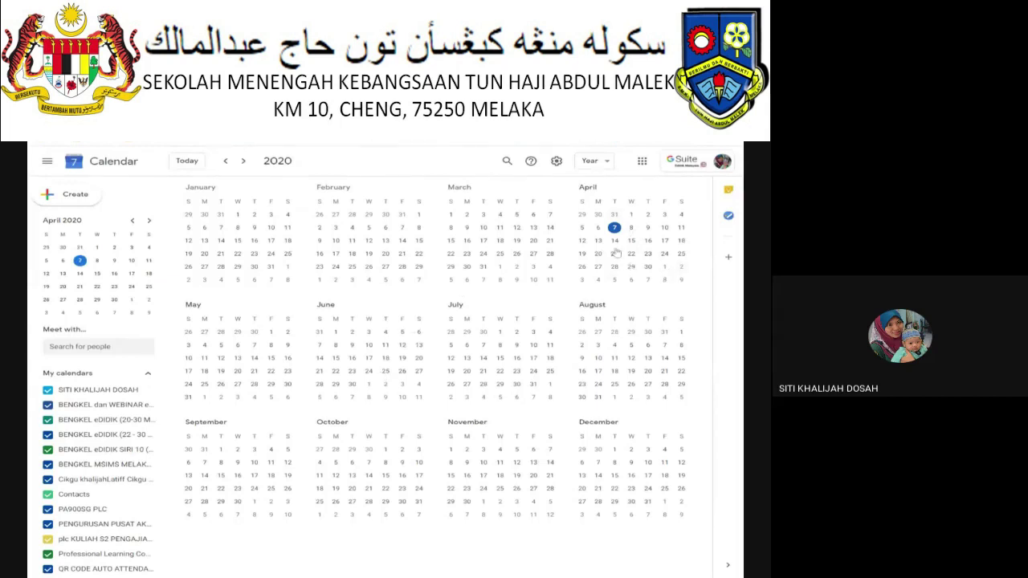
{"action": "left_click", "coordinate": [602, 162]}
{"action": "left_click", "coordinate": [626, 186]}
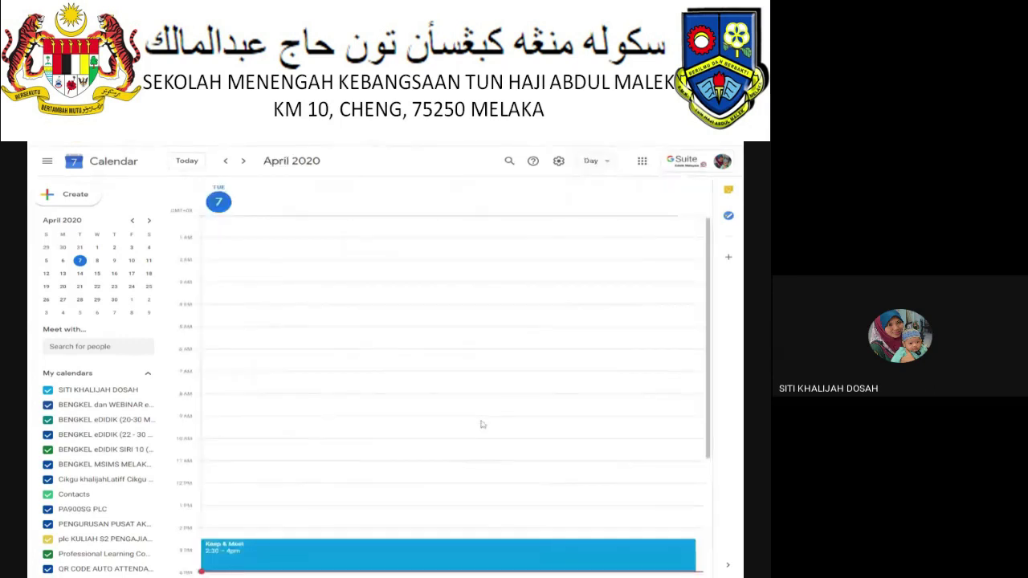
{"action": "scroll", "coordinate": [482, 424], "scroll_direction": "down", "scroll_amount": 3}
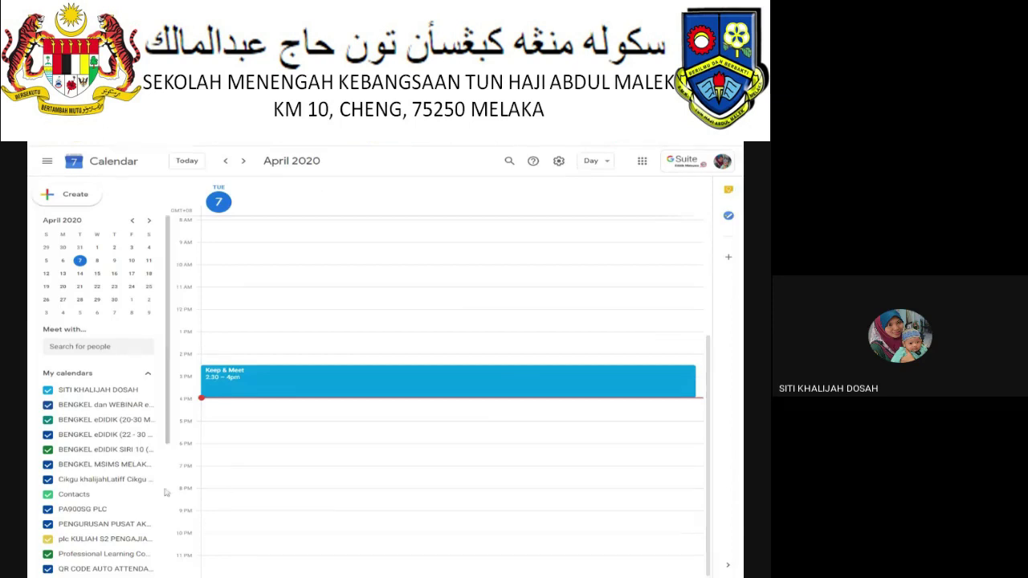
- Look through the listed calendars, and collapse both the My calendars and Other calendars lists
{"action": "scroll", "coordinate": [104, 474], "scroll_direction": "down", "scroll_amount": 3}
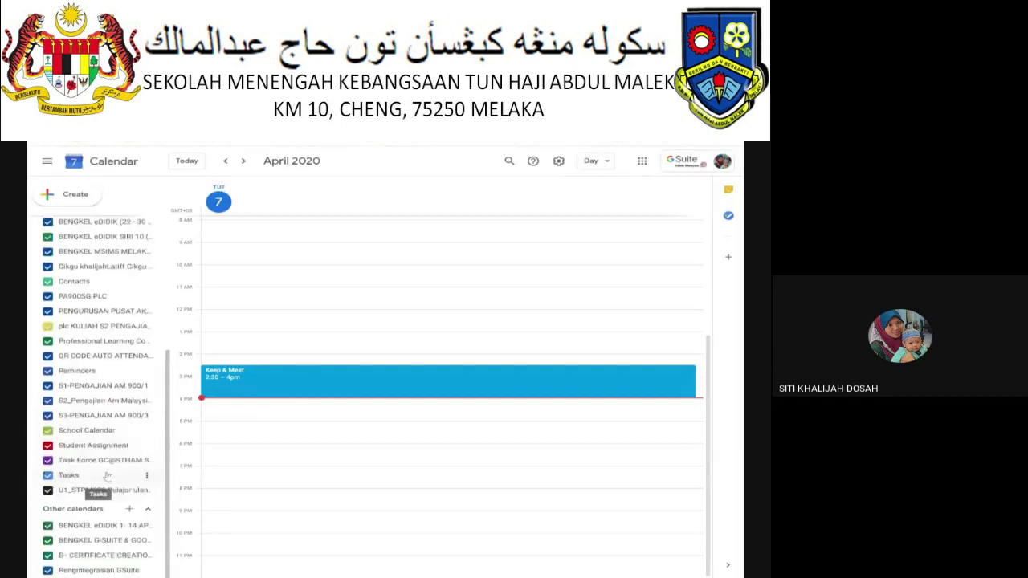
{"action": "scroll", "coordinate": [105, 506], "scroll_direction": "up", "scroll_amount": 2}
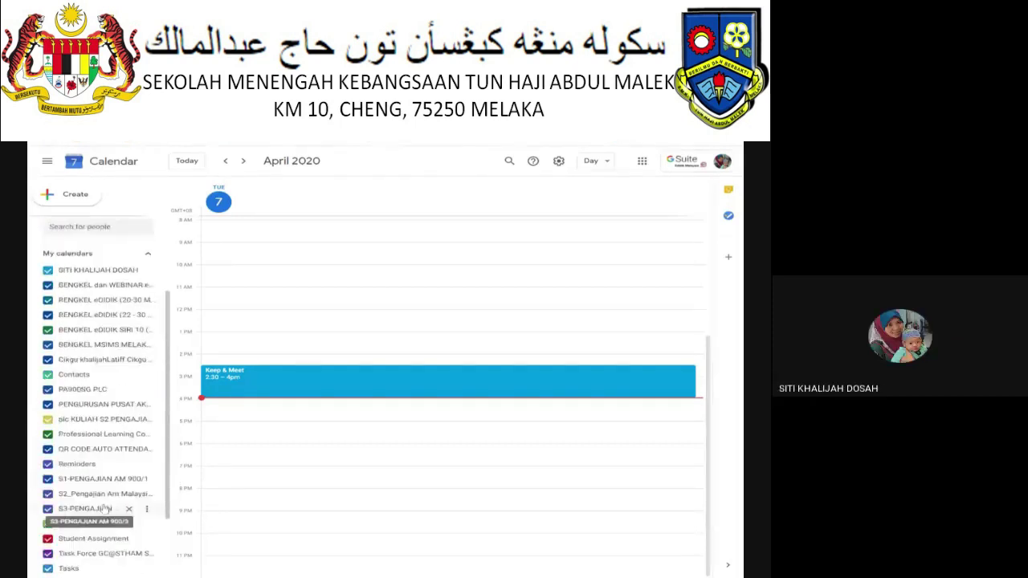
{"action": "scroll", "coordinate": [104, 509], "scroll_direction": "up", "scroll_amount": 2}
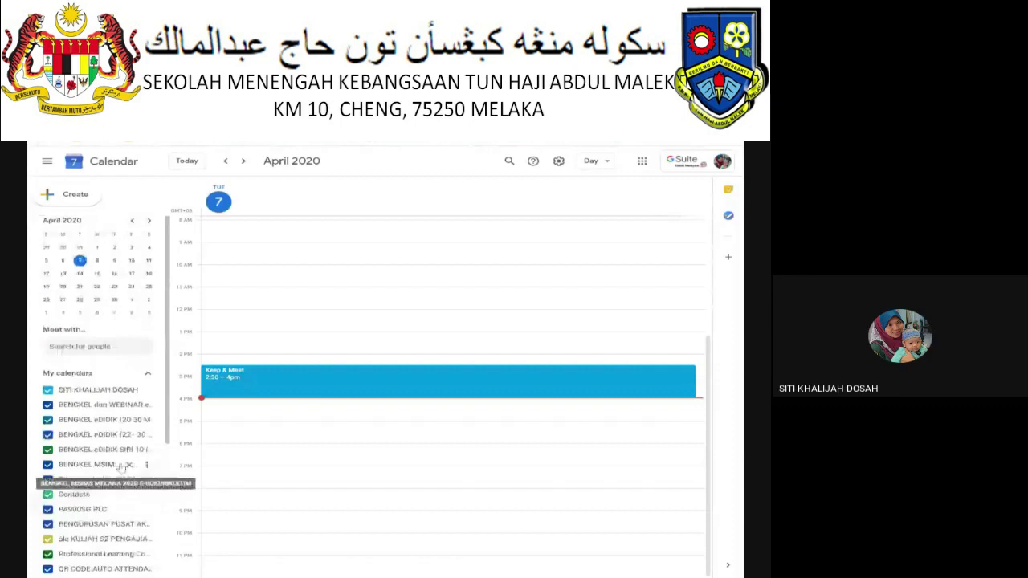
{"action": "left_click", "coordinate": [149, 375]}
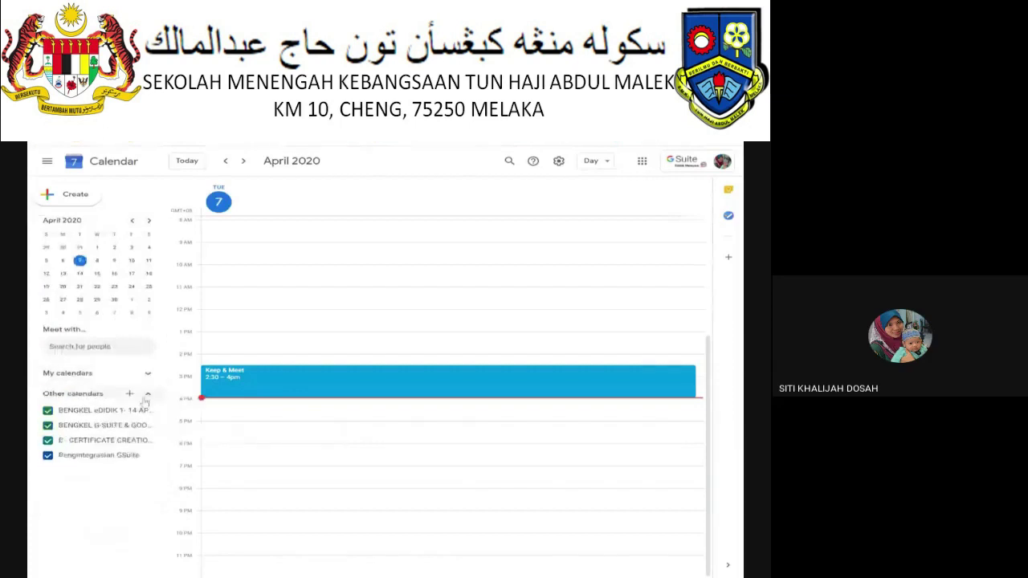
{"action": "left_click", "coordinate": [148, 393]}
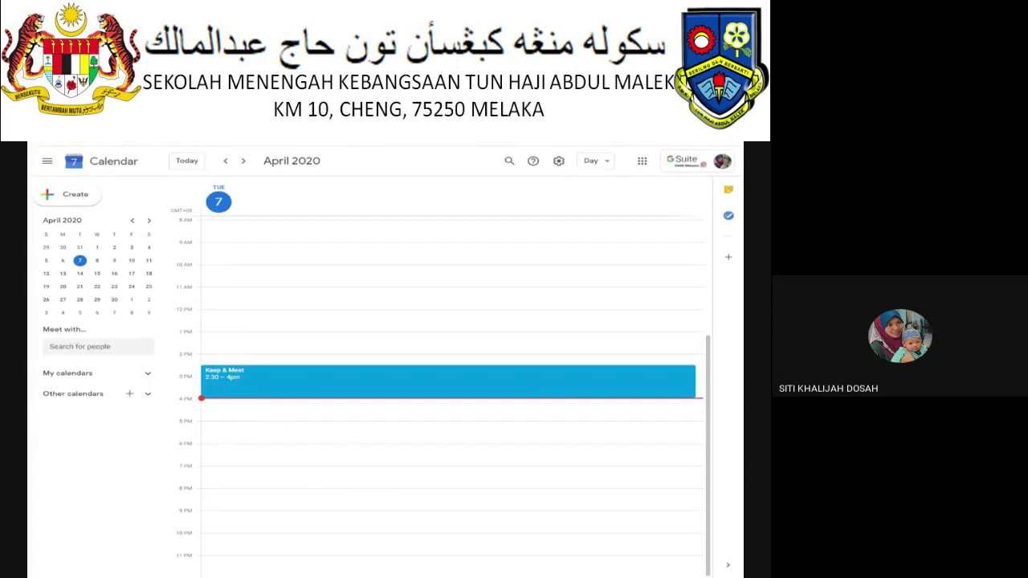
- Start a new entry from 7:30pm to 8:30pm on 7 April 2020 and title it DEMO3
{"action": "left_click", "coordinate": [316, 482]}
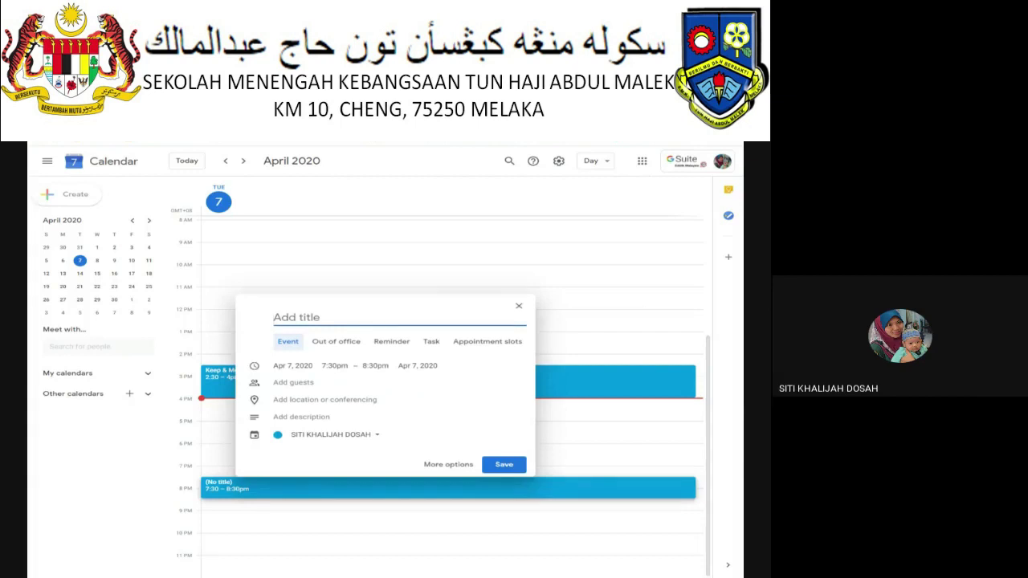
{"action": "type", "text": "DEMO3"}
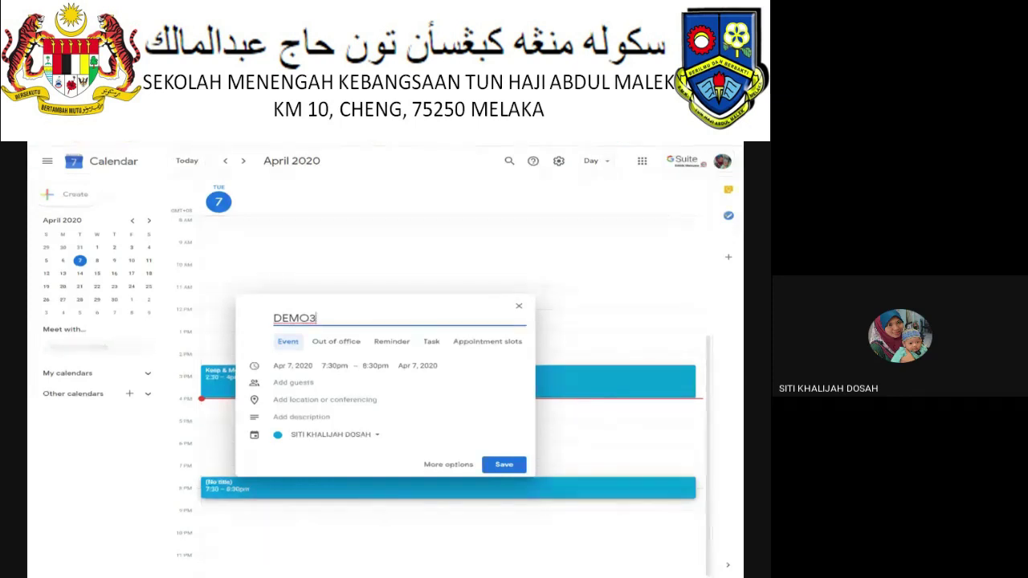
- Look through the Out of office, Reminder, Task and Appointment slots options for DEMO3, and return it to an Event
{"action": "left_click", "coordinate": [342, 346]}
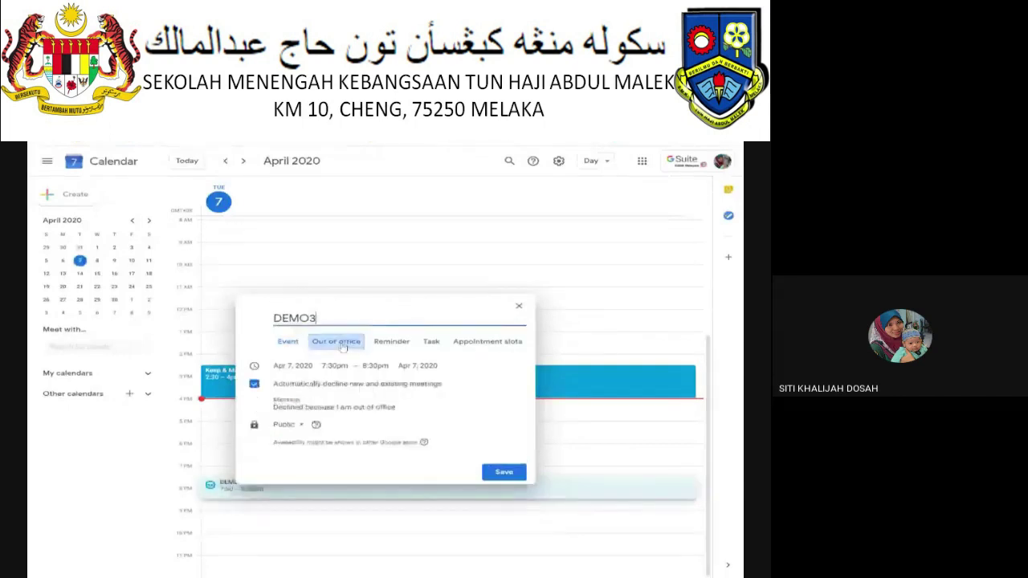
{"action": "left_click", "coordinate": [392, 344]}
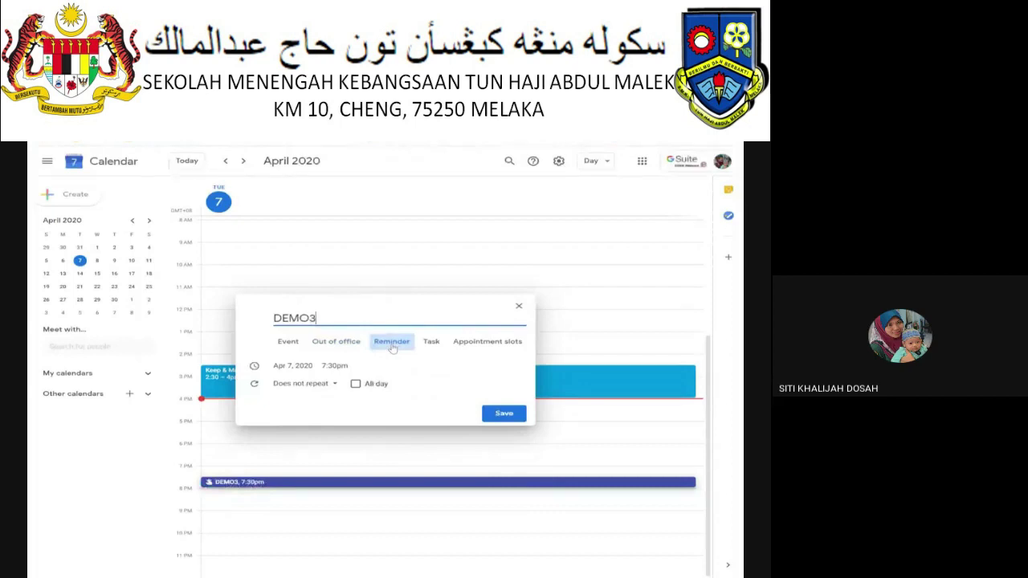
{"action": "left_click", "coordinate": [431, 342]}
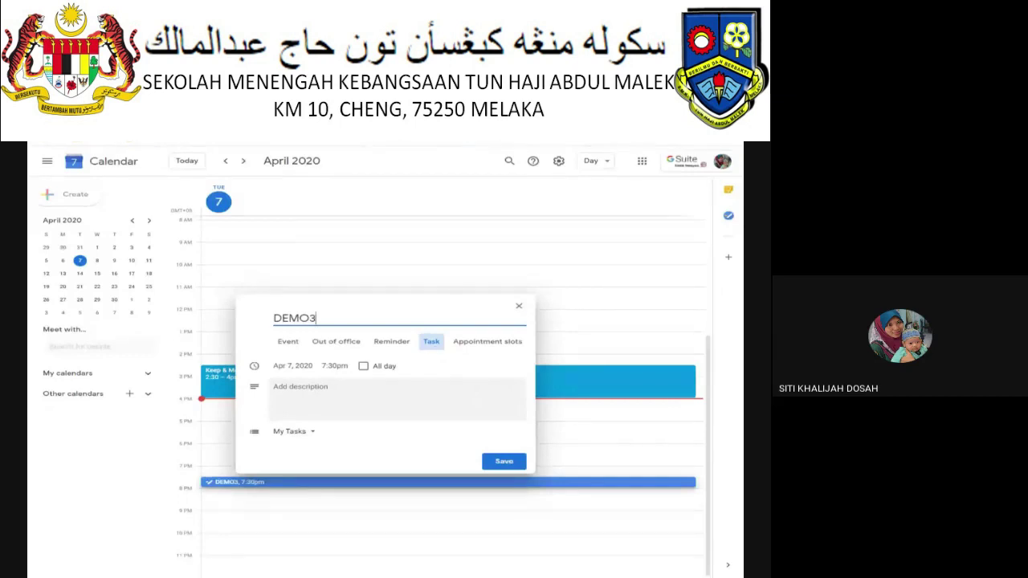
{"action": "left_click", "coordinate": [481, 352]}
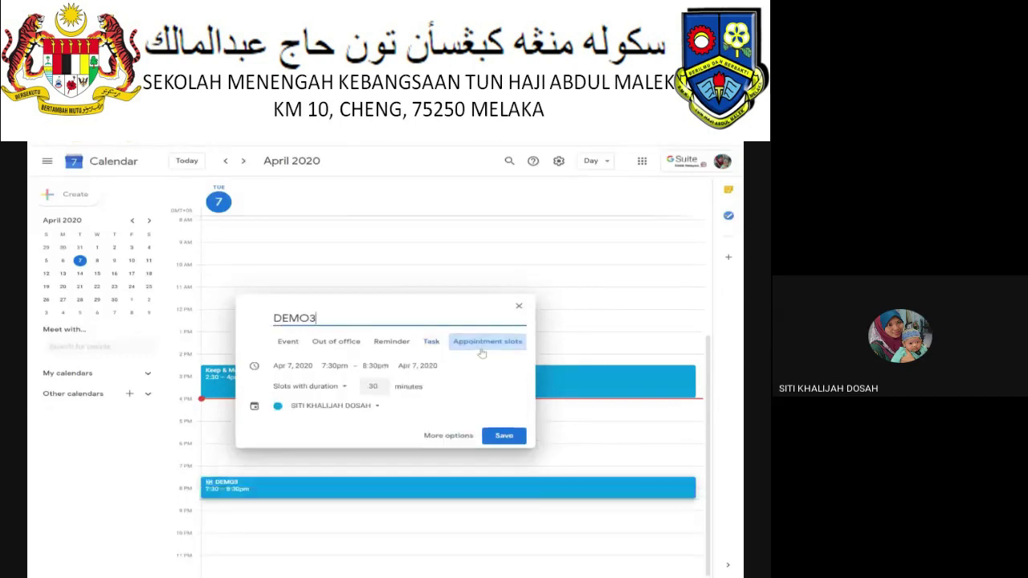
{"action": "left_click", "coordinate": [291, 343]}
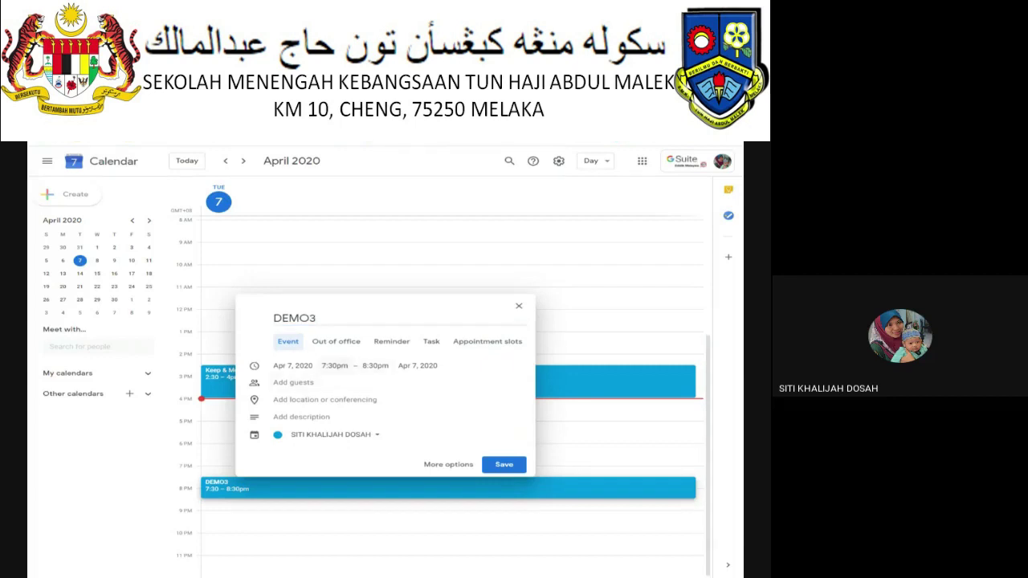
- Set the DEMO3 event's start time to 8:00pm and add Hangouts Meet conferencing
{"action": "left_click", "coordinate": [334, 366]}
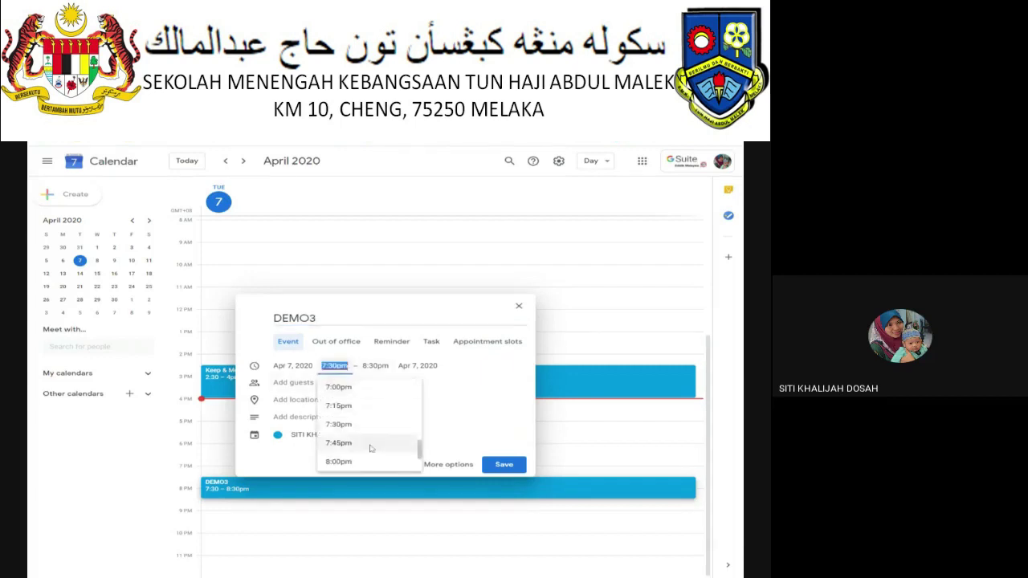
{"action": "left_click", "coordinate": [338, 461]}
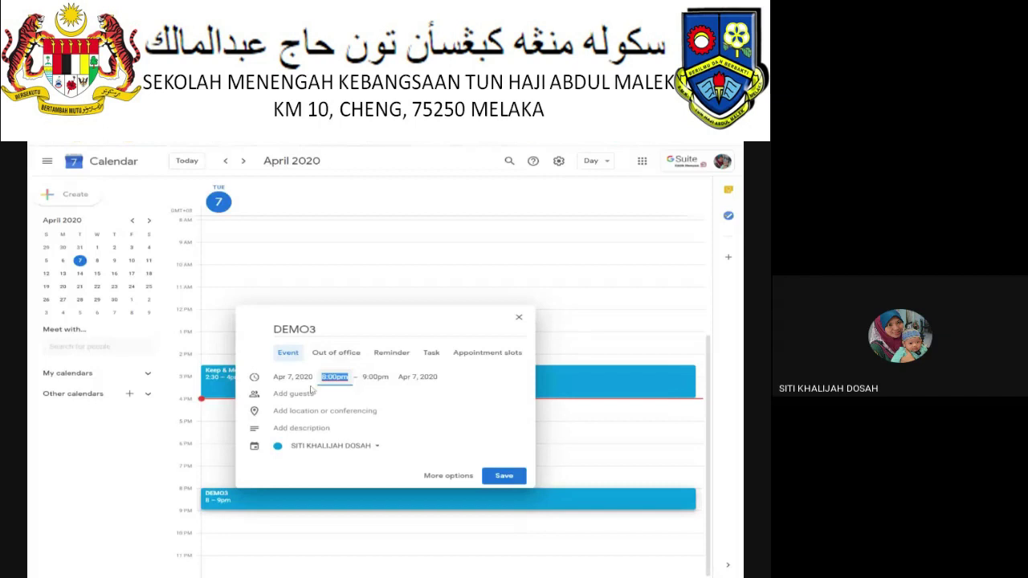
{"action": "left_click", "coordinate": [351, 322]}
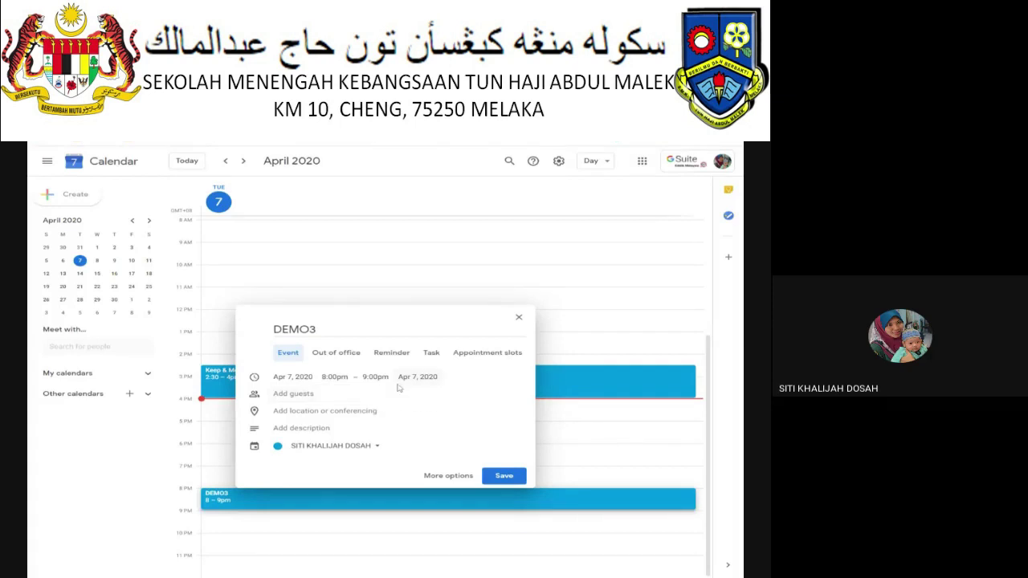
{"action": "left_click", "coordinate": [353, 416]}
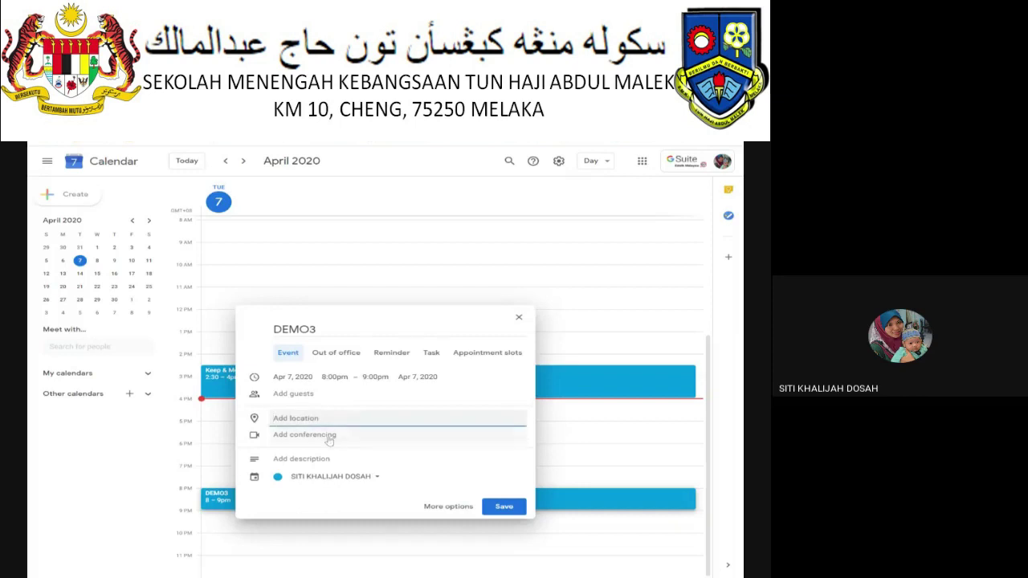
{"action": "left_click", "coordinate": [329, 435]}
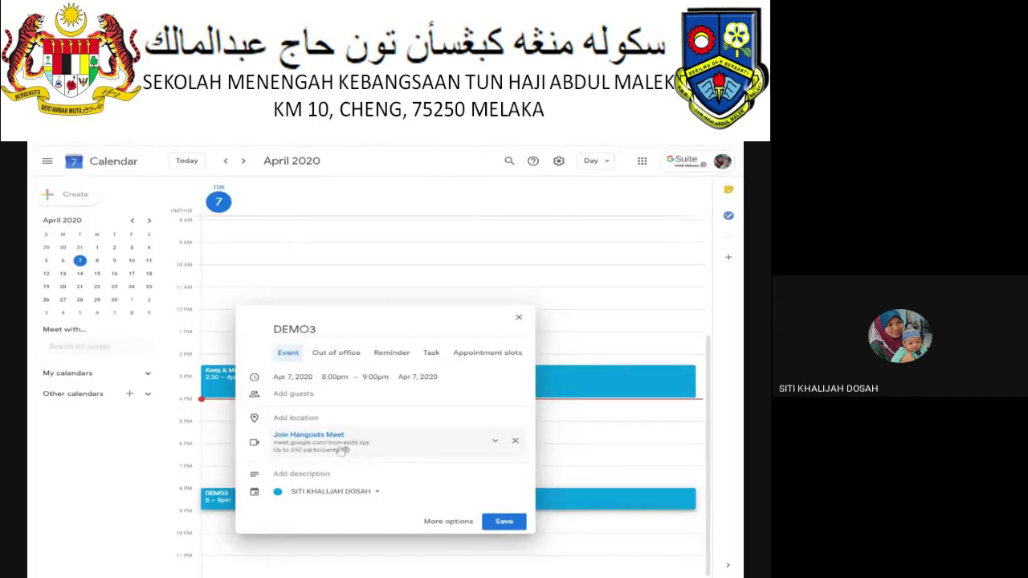
- Assign DEMO3 to the S2_Pengajian Am Malaysia Sejahtera calendar, and allow guests to modify the event in its full options
{"action": "left_click", "coordinate": [317, 474]}
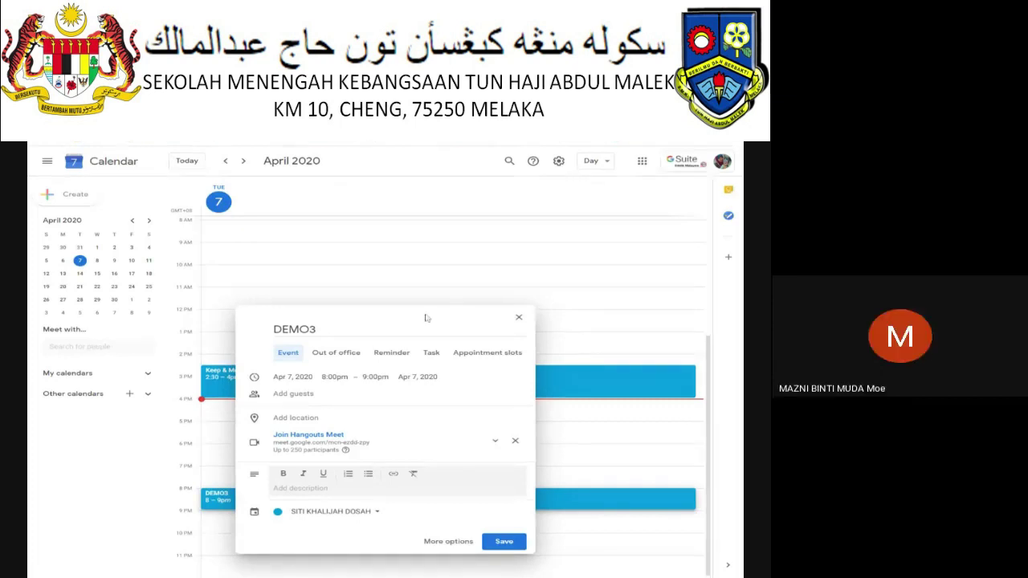
{"action": "left_click_drag", "start_coordinate": [426, 318], "coordinate": [467, 172]}
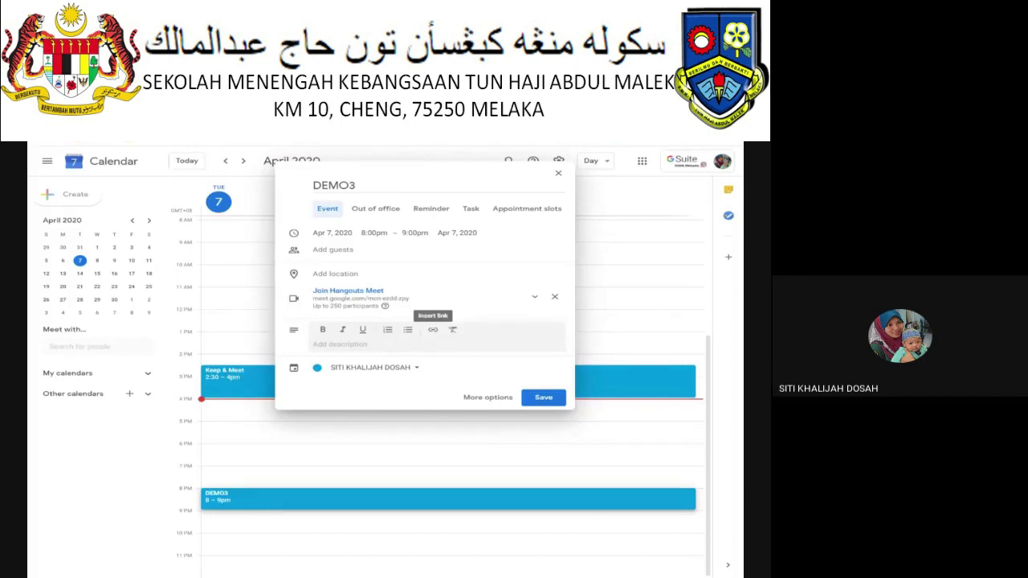
{"action": "left_click", "coordinate": [345, 344]}
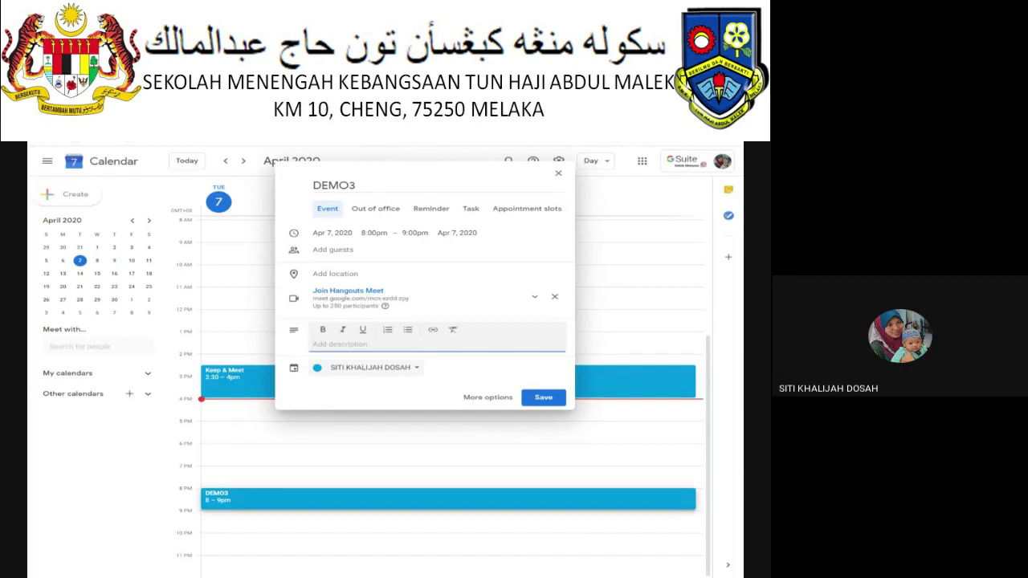
{"action": "left_click", "coordinate": [417, 369]}
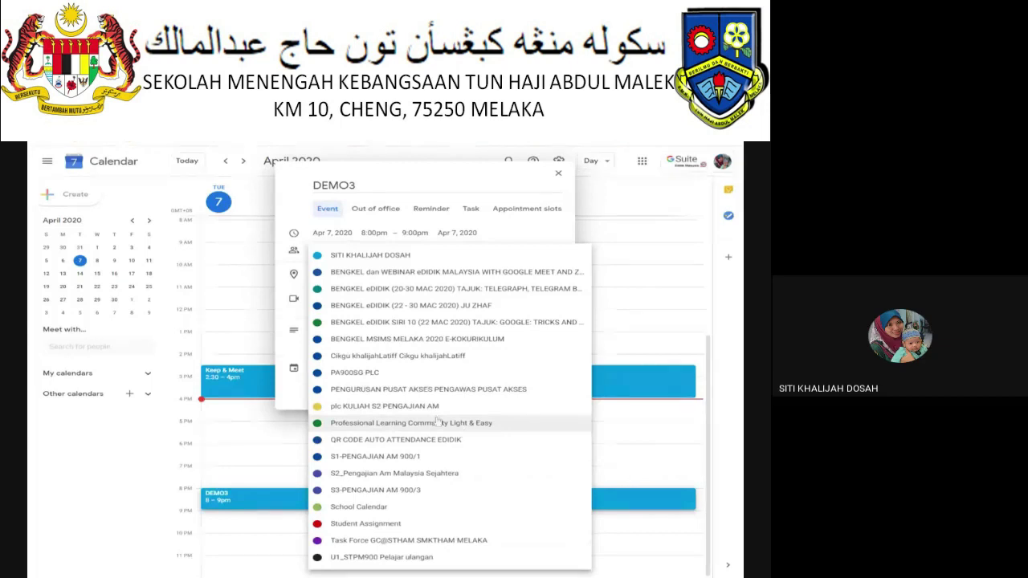
{"action": "left_click", "coordinate": [446, 474]}
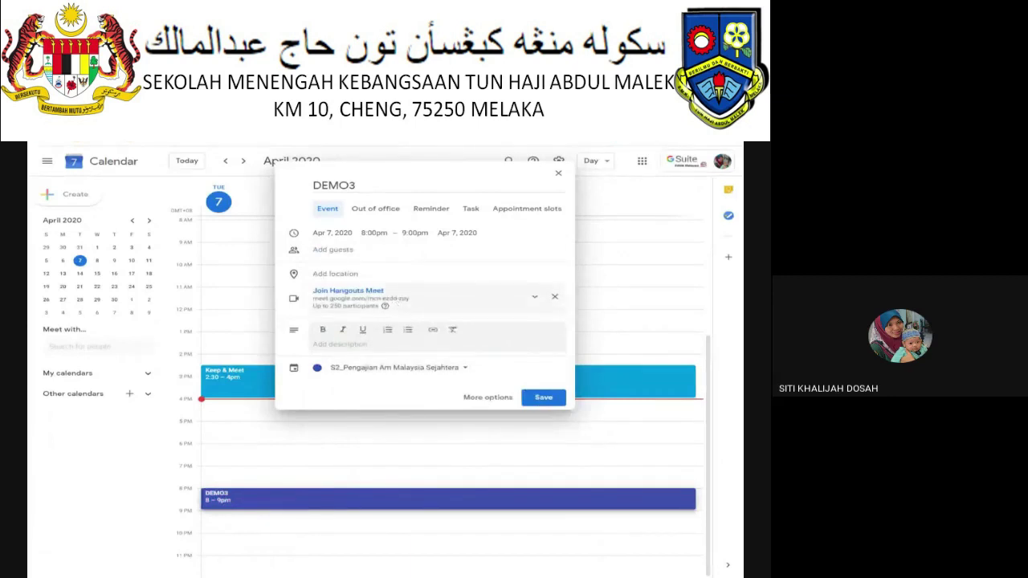
{"action": "left_click", "coordinate": [505, 401]}
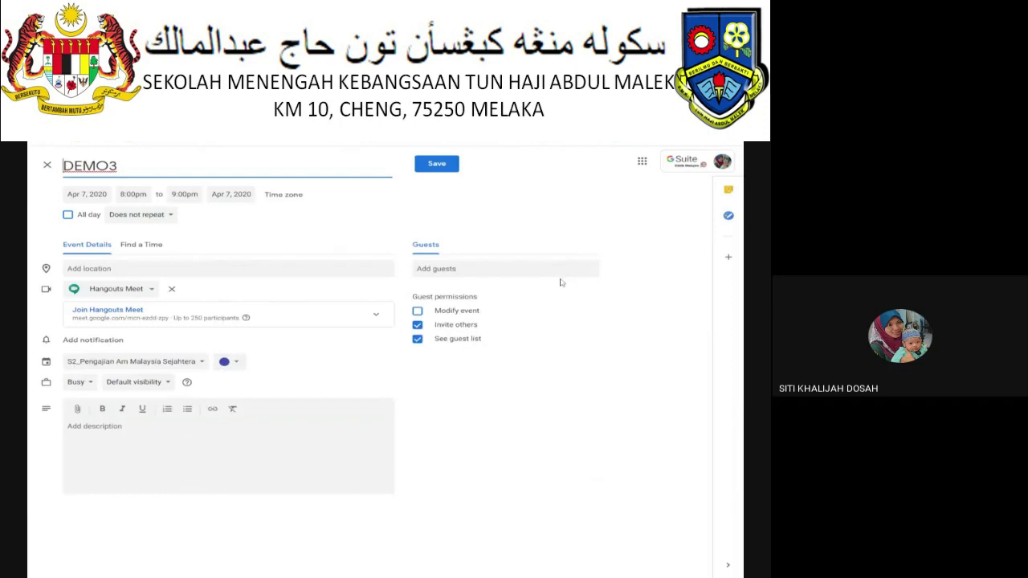
{"action": "left_click", "coordinate": [417, 311]}
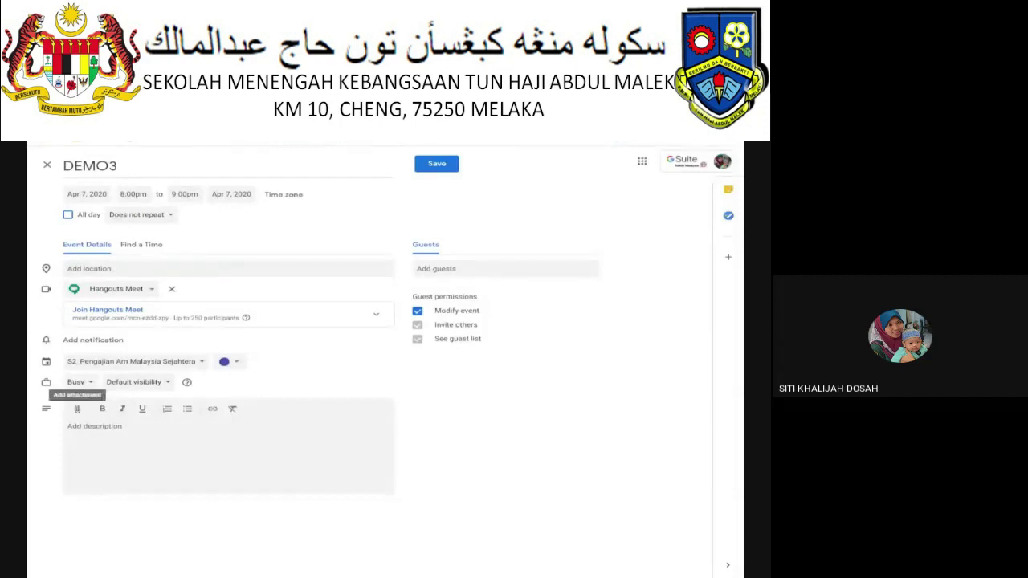
- Choose INTEGRATION OF GOOGLE HANGOUT MEET.pdf from the device as a file to upload for the event's attachment
{"action": "left_click", "coordinate": [77, 408]}
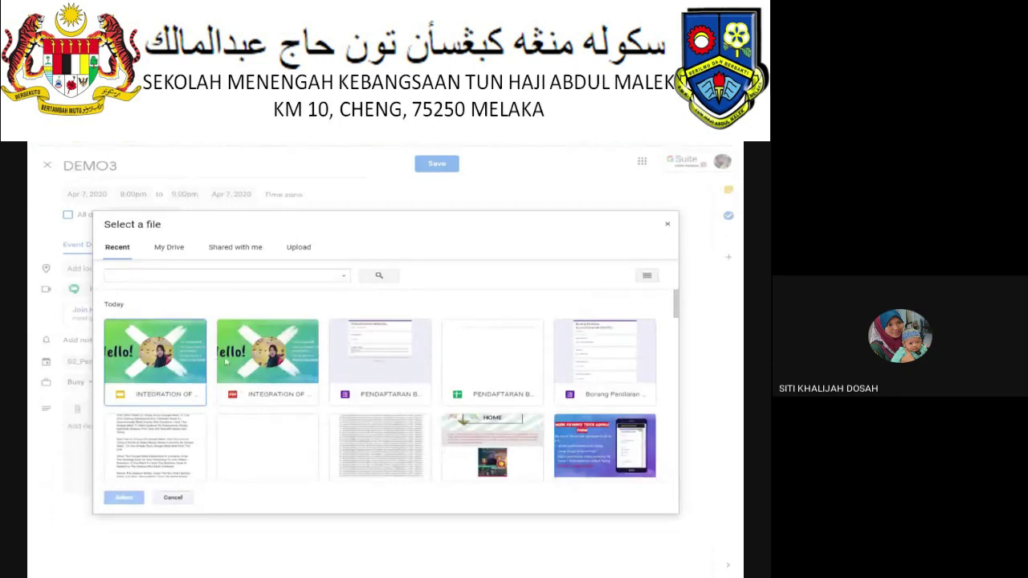
{"action": "left_click", "coordinate": [299, 247]}
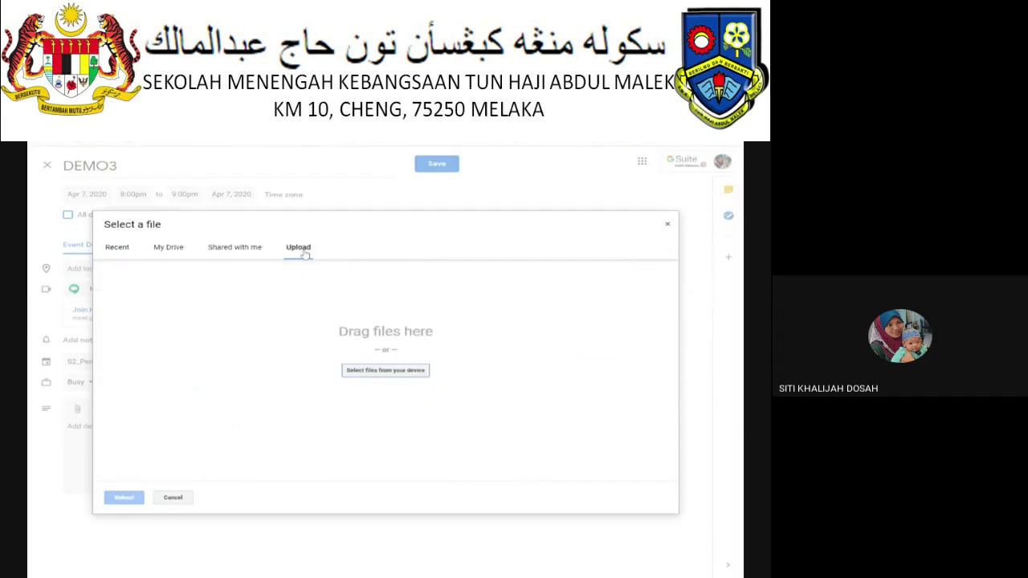
{"action": "left_click", "coordinate": [366, 374]}
{"action": "left_click", "coordinate": [344, 252]}
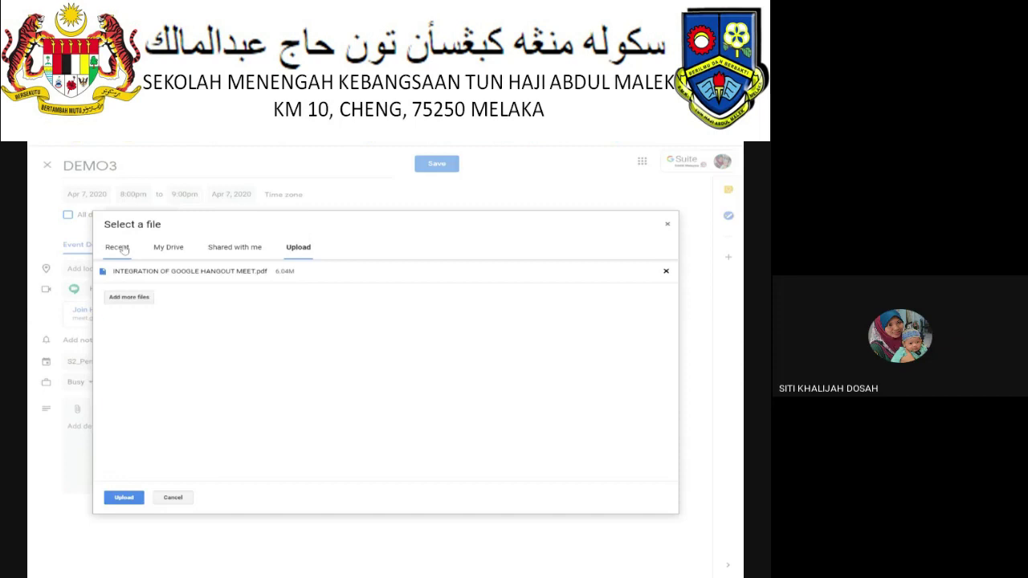
- Attach the "INTEGRATION OF ..." slides presentation from the recent Drive files to the event description
{"action": "left_click", "coordinate": [124, 250]}
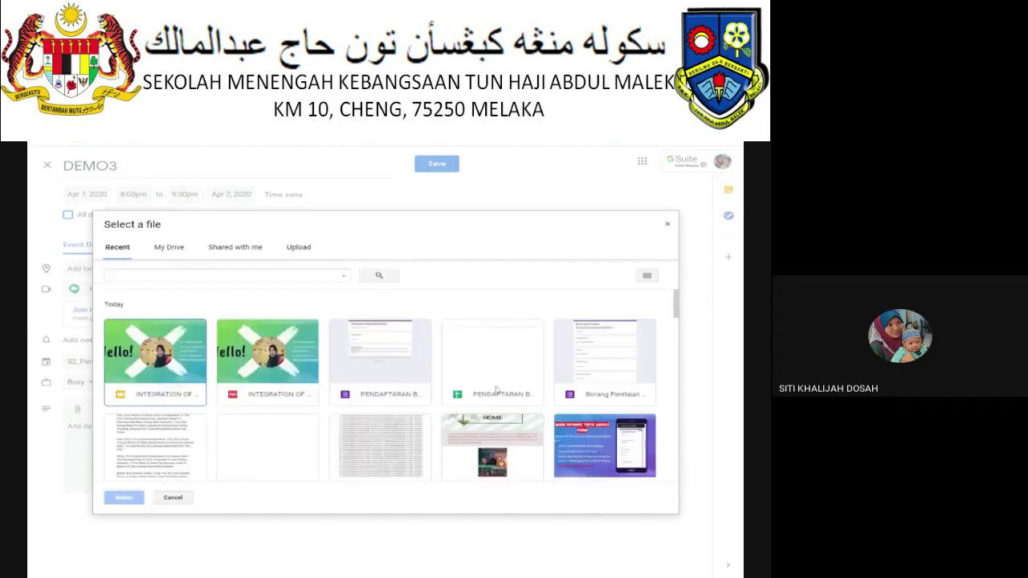
{"action": "scroll", "coordinate": [495, 390], "scroll_direction": "down", "scroll_amount": 1}
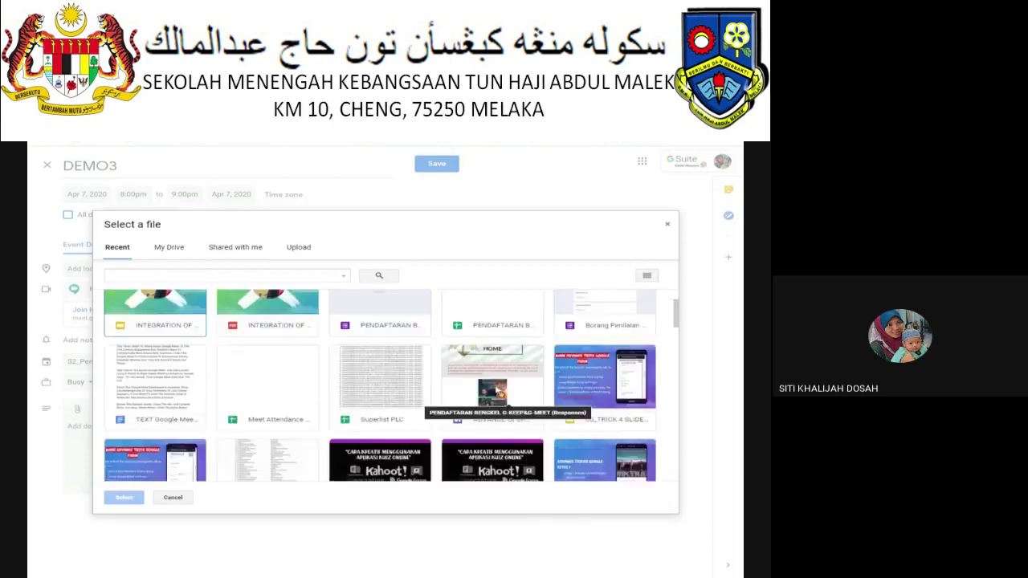
{"action": "scroll", "coordinate": [496, 391], "scroll_direction": "down", "scroll_amount": 2}
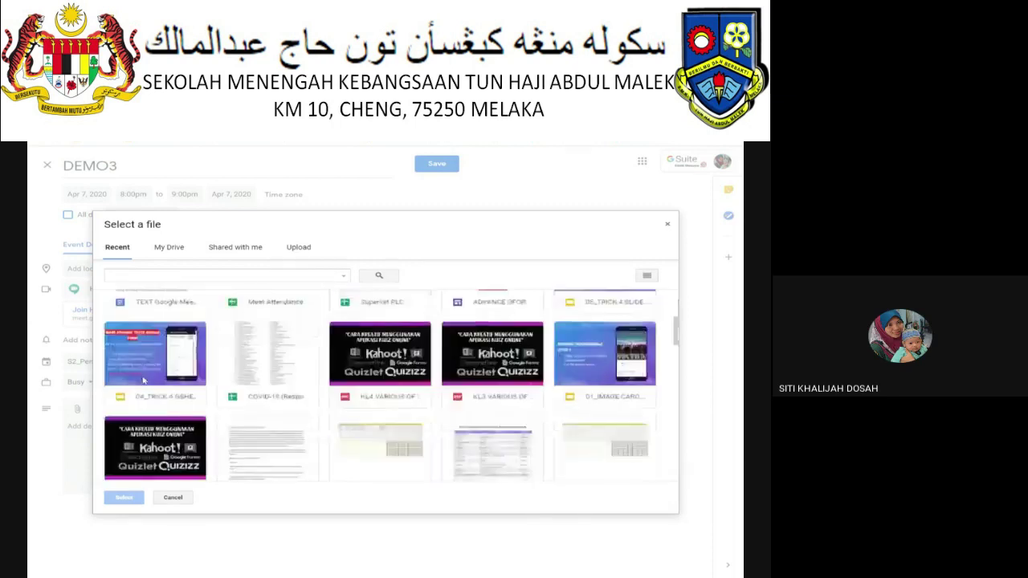
{"action": "scroll", "coordinate": [238, 432], "scroll_direction": "up", "scroll_amount": 3}
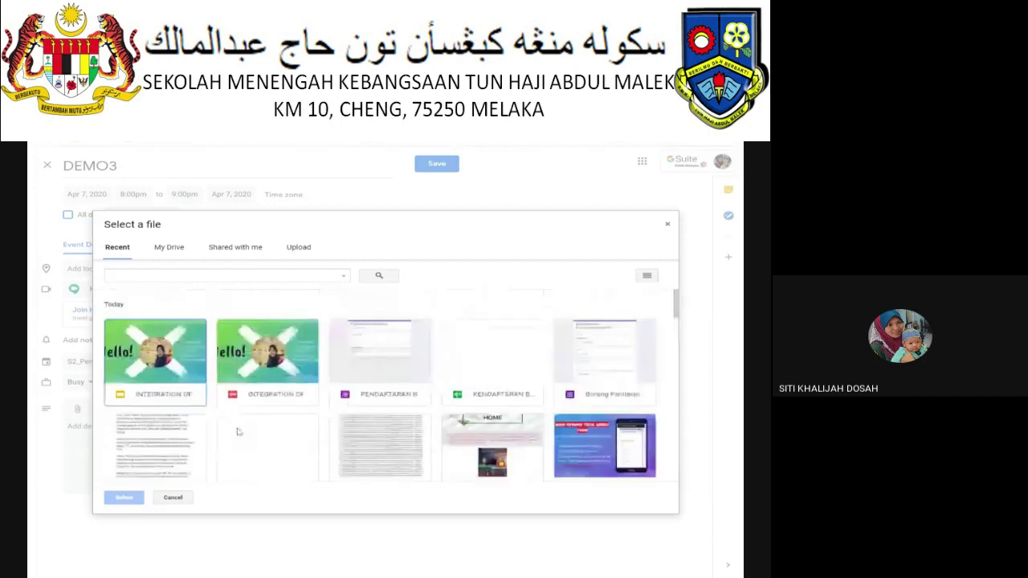
{"action": "left_click", "coordinate": [165, 372]}
{"action": "double_click", "coordinate": [165, 372]}
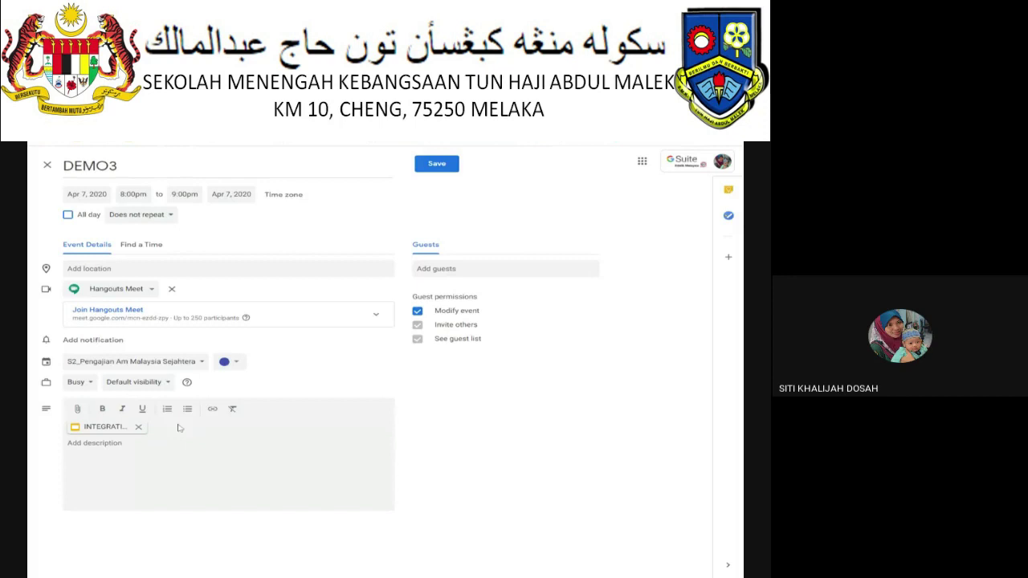
{"action": "left_click", "coordinate": [77, 409]}
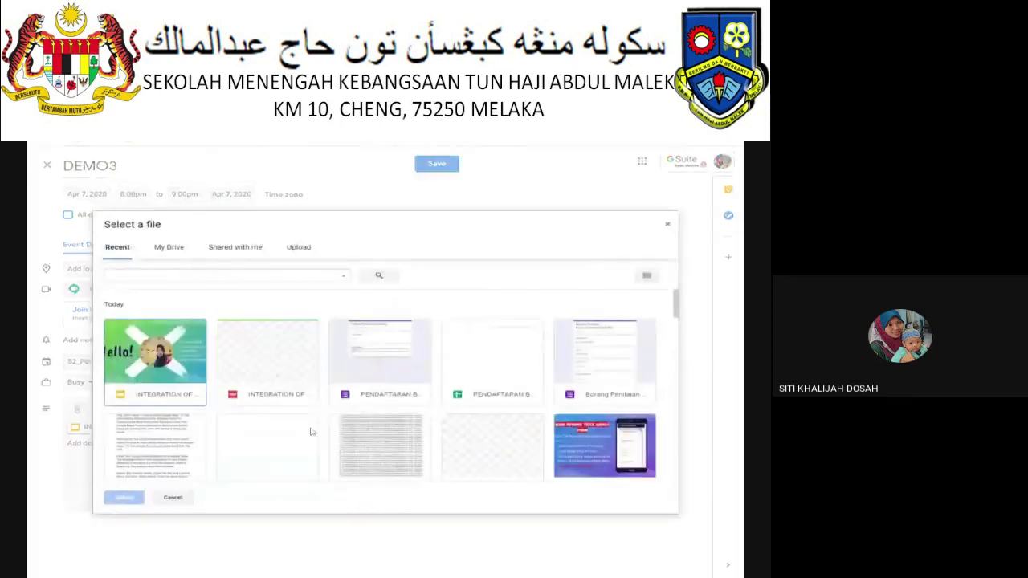
{"action": "left_click", "coordinate": [173, 497]}
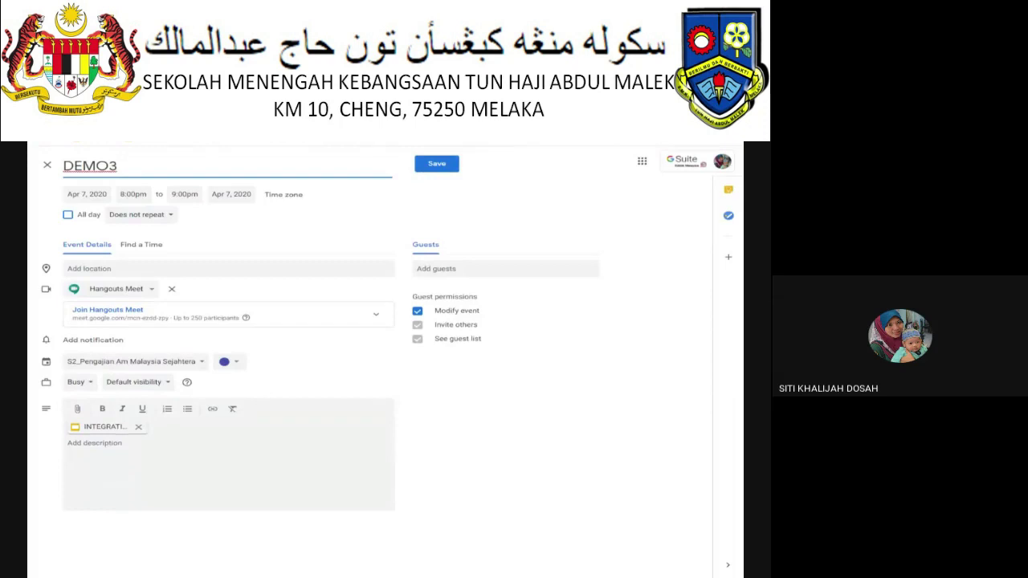
- Enter the description "Ini sekadar cubaaan. abaikan mesg ini. TErima kasih" with a personal hashtag on a new line, and save the event
{"action": "left_click", "coordinate": [97, 443]}
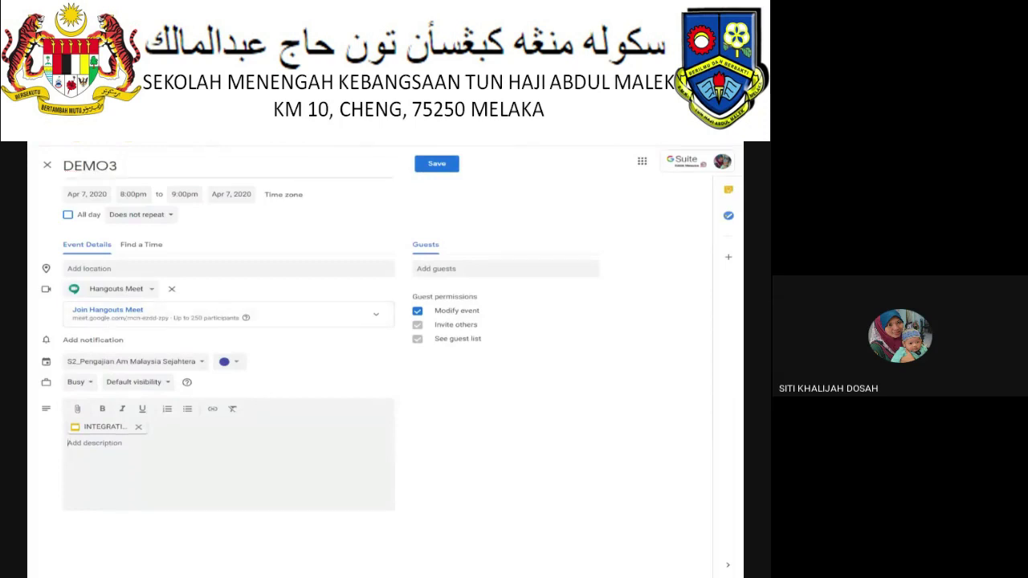
{"action": "type", "text": "in"}
{"action": "key", "text": "BackSpace"}
{"action": "key", "text": "BackSpace"}
{"action": "type", "text": "ini sekola"}
{"action": "type", "text": "r cubaan"}
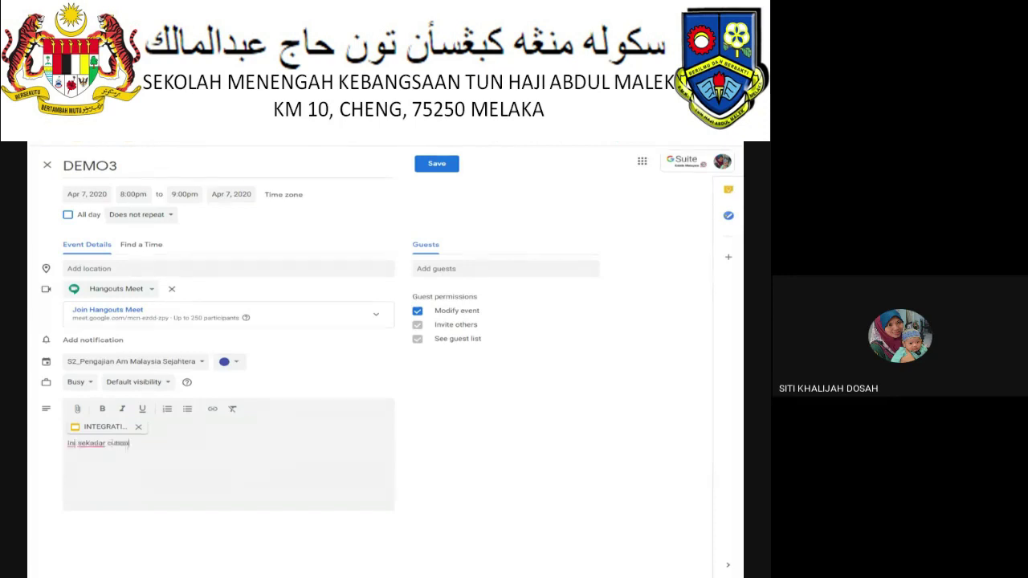
{"action": "type", "text": " abauk"}
{"action": "key", "text": "BackSpace"}
{"action": "key", "text": "BackSpace"}
{"action": "type", "text": "ikan"}
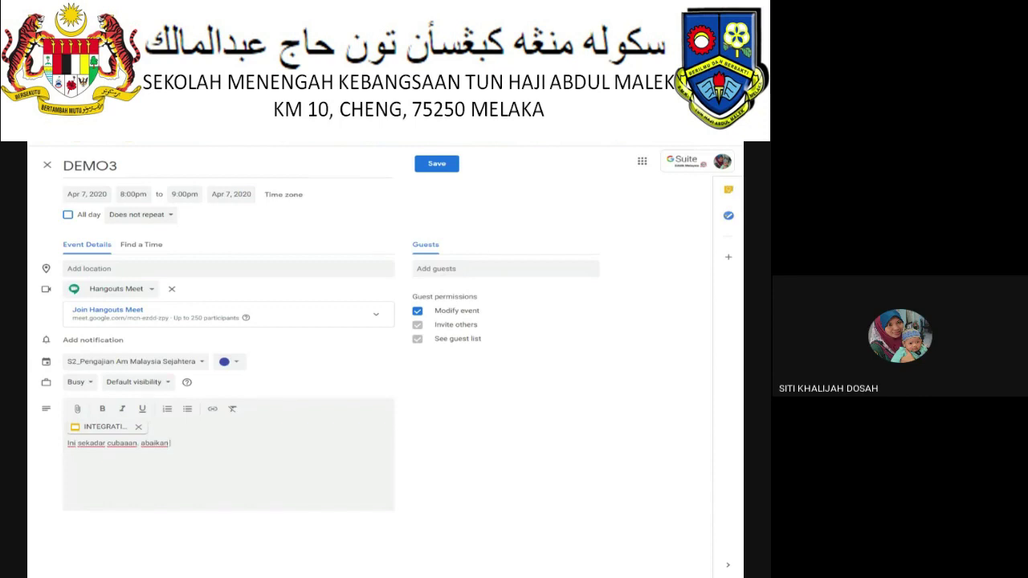
{"action": "type", "text": "mesg in"}
{"action": "type", "text": "i. TErima kasih "}
{"action": "type", "text": "#mm"}
{"action": "key", "text": "BackSpace"}
{"action": "type", "text": "a"}
{"action": "type", "text": "lly"}
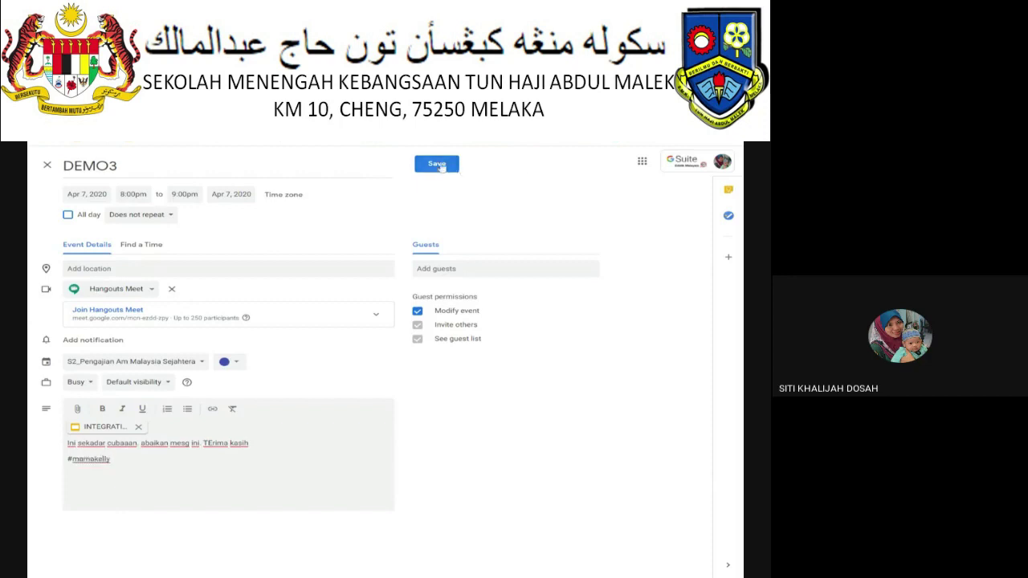
{"action": "left_click", "coordinate": [440, 166]}
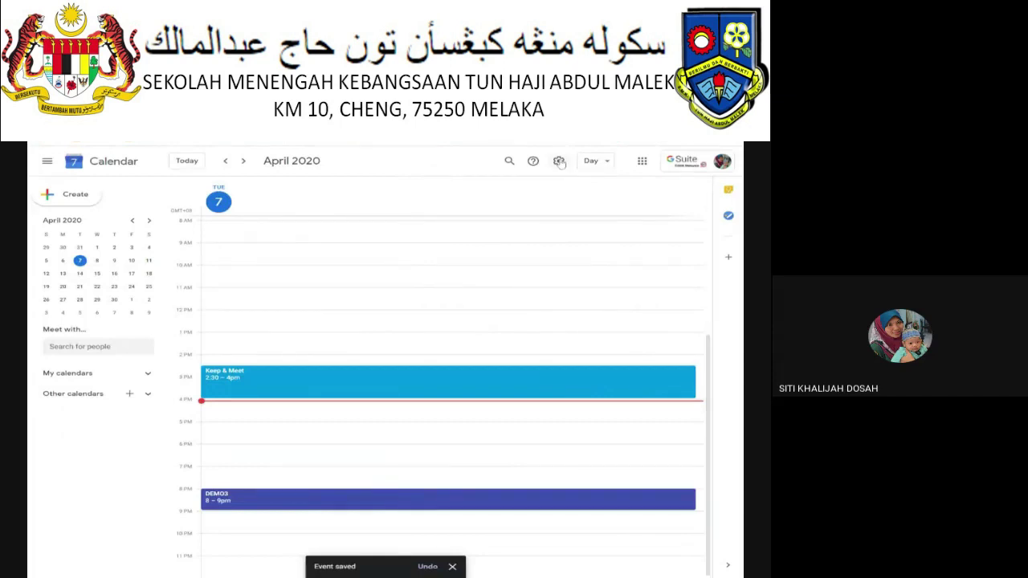
- Switch from Google Calendar to Google Classroom through the Google apps list
{"action": "left_click", "coordinate": [642, 161]}
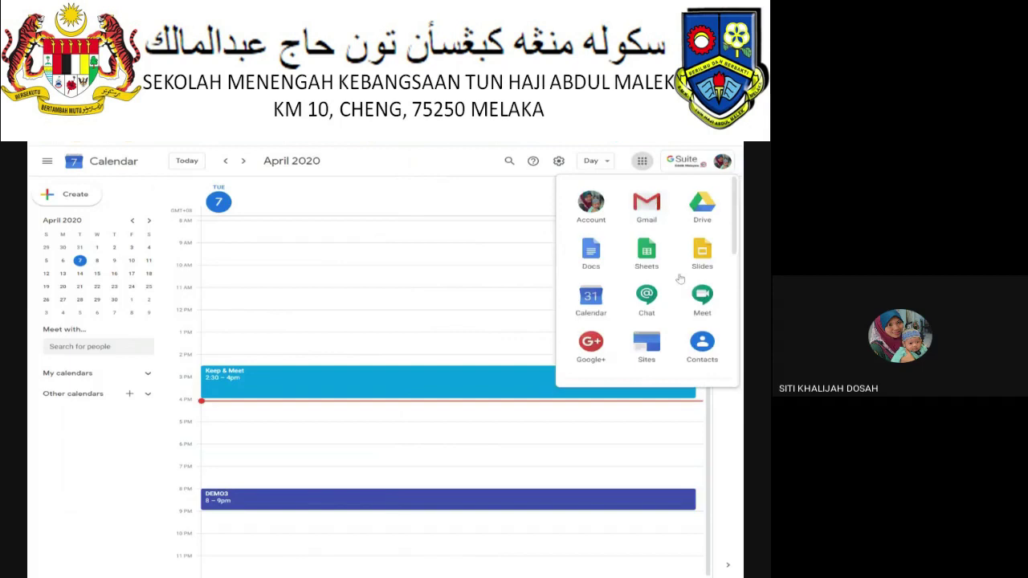
{"action": "scroll", "coordinate": [655, 289], "scroll_direction": "down", "scroll_amount": 3}
{"action": "scroll", "coordinate": [664, 300], "scroll_direction": "down", "scroll_amount": 2}
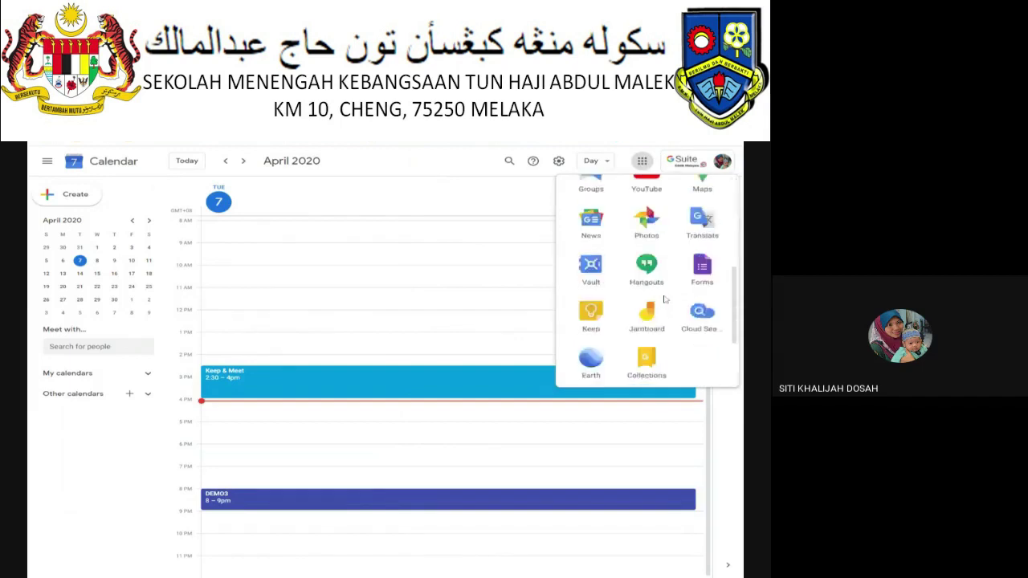
{"action": "scroll", "coordinate": [664, 299], "scroll_direction": "down", "scroll_amount": 2}
{"action": "left_click", "coordinate": [583, 322]}
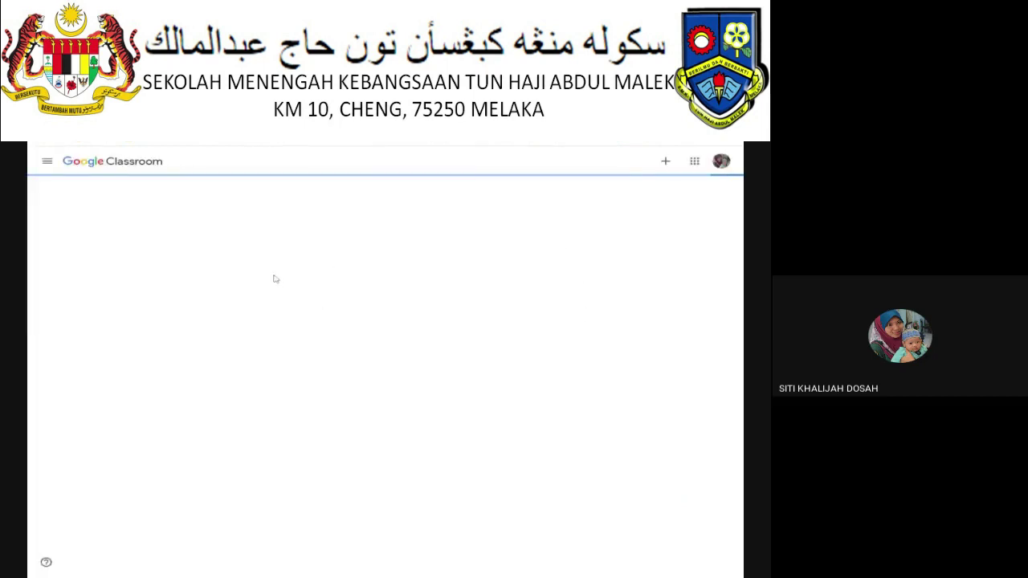
- Open the S2_Pengajian Am class stream from the list of classes being taught
{"action": "left_click", "coordinate": [46, 160]}
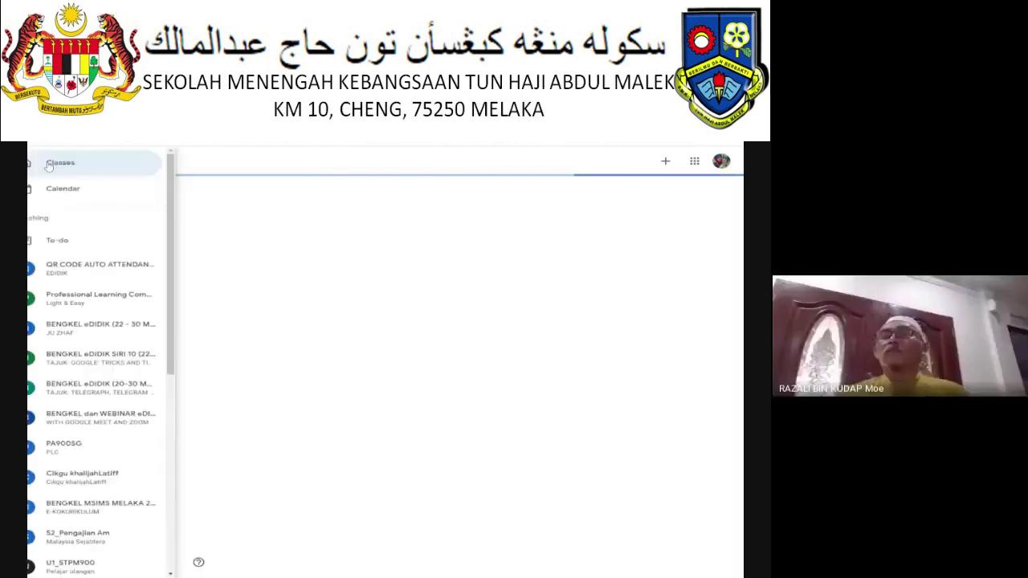
{"action": "scroll", "coordinate": [92, 387], "scroll_direction": "down", "scroll_amount": 3}
{"action": "left_click", "coordinate": [94, 393]}
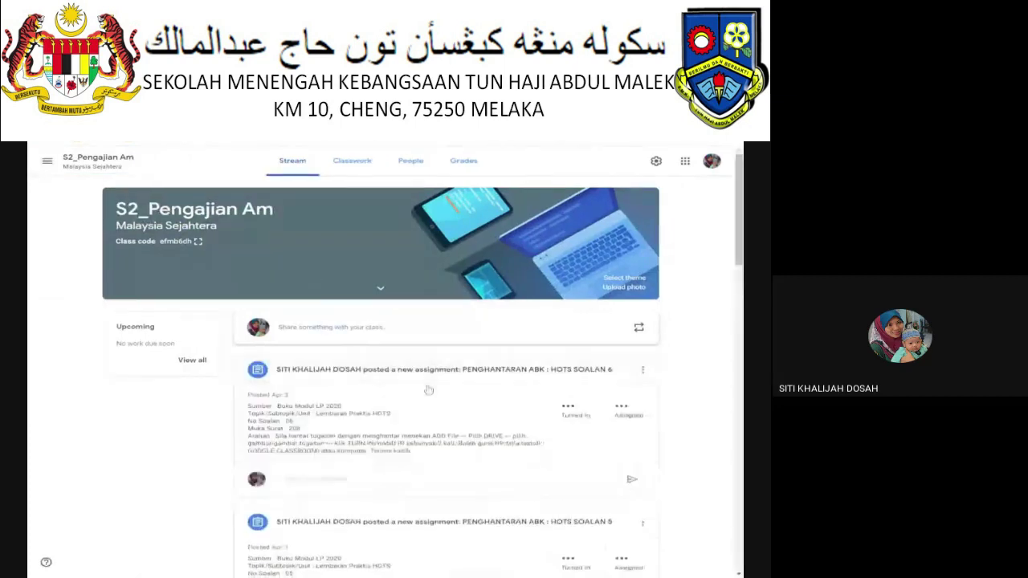
- Leave the S2_Pengajian Am class stream and open the Classroom calendar
{"action": "left_click", "coordinate": [47, 161]}
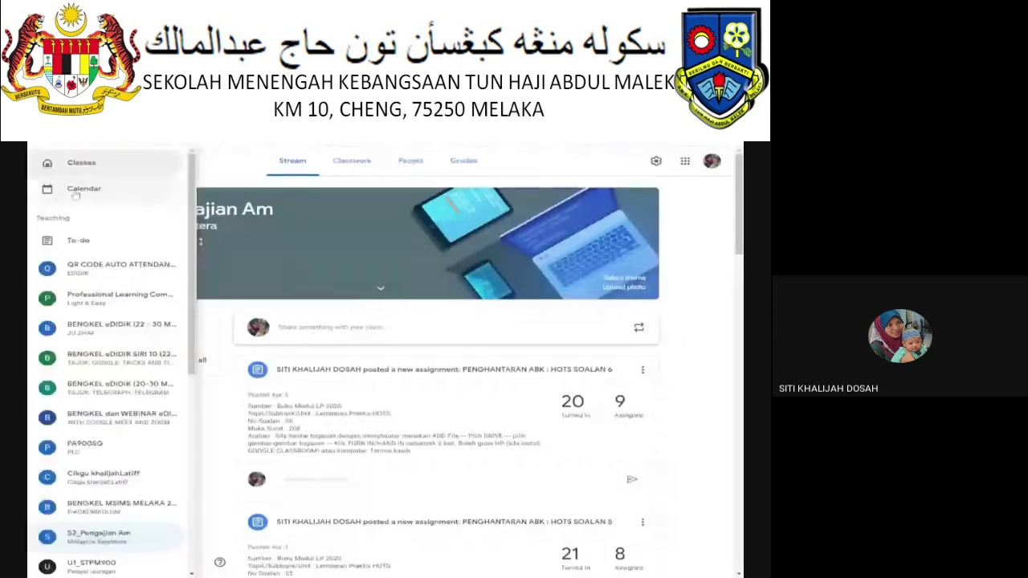
{"action": "key", "text": "Escape"}
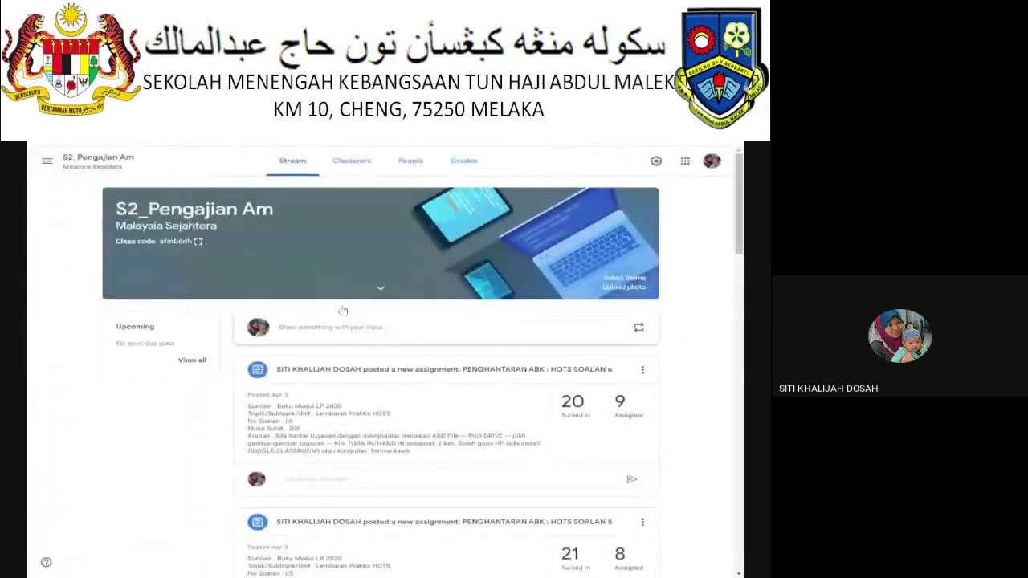
{"action": "left_click", "coordinate": [48, 161]}
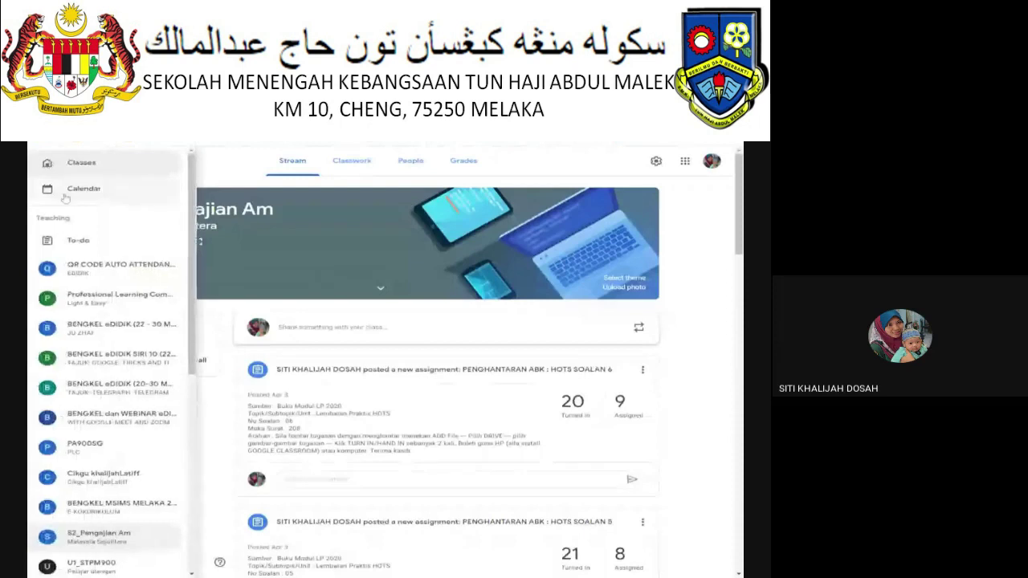
{"action": "left_click", "coordinate": [80, 188]}
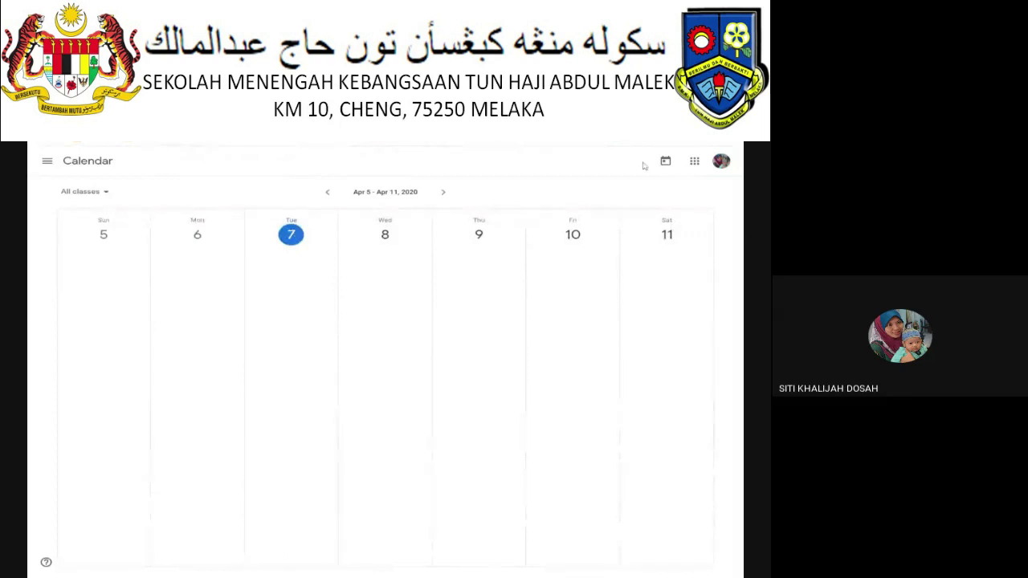
- Check the Classroom calendar's assignments for the weeks before and after Apr 5 - Apr 11, 2020, and return to that week
{"action": "left_click", "coordinate": [667, 162]}
{"action": "left_click", "coordinate": [441, 195]}
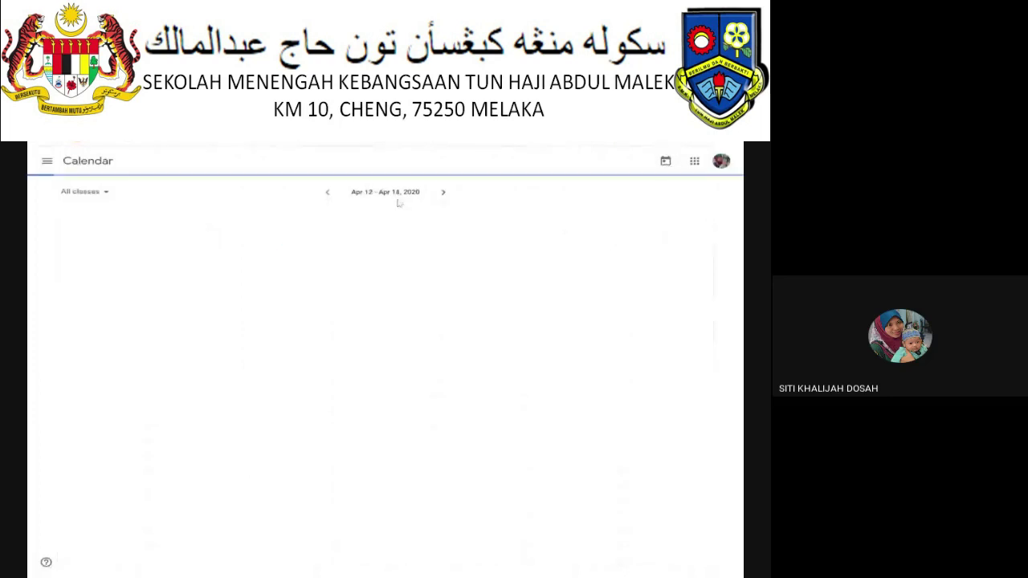
{"action": "left_click", "coordinate": [329, 193]}
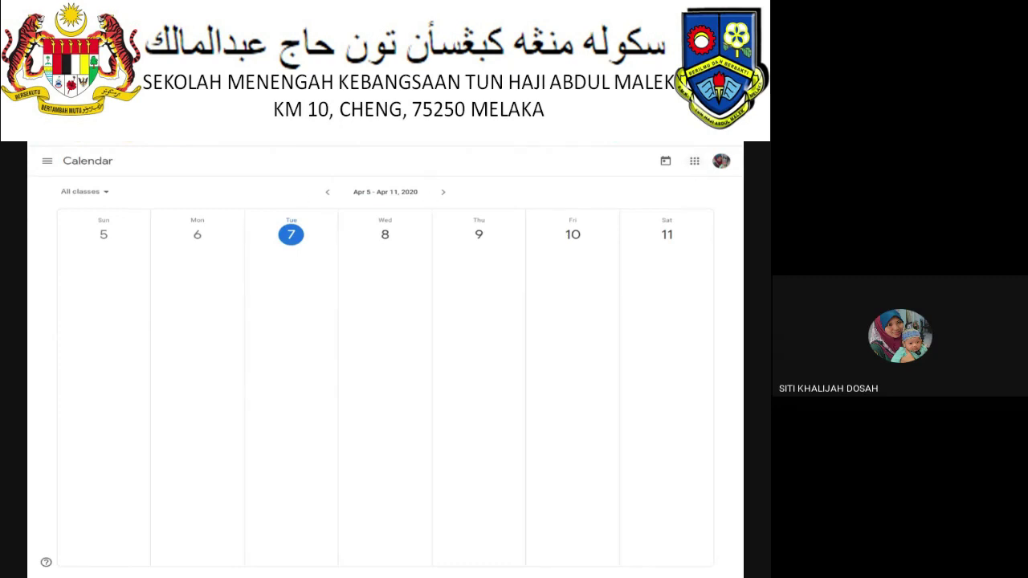
{"action": "left_click", "coordinate": [329, 192]}
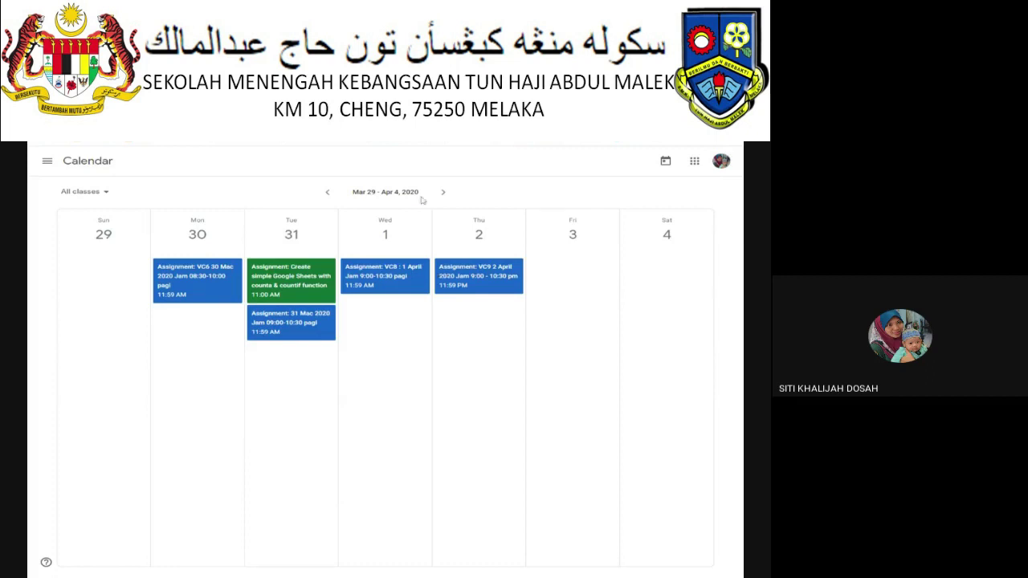
{"action": "left_click", "coordinate": [442, 192]}
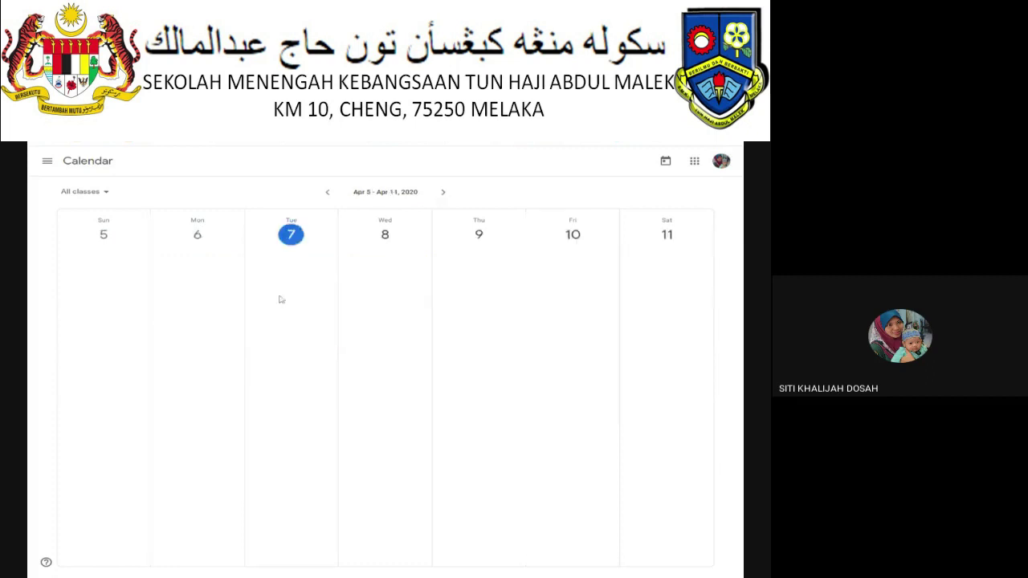